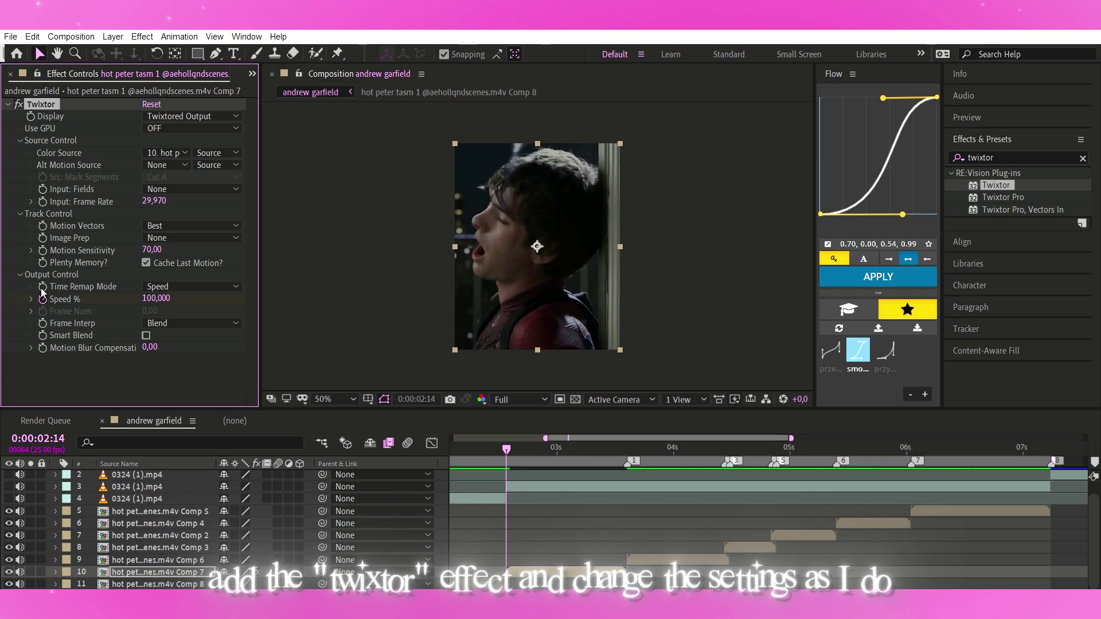
Step: Start keyframing Twixtor's Speed % at 100 on the Comp 7 clip at 0:00:02:14 and reveal its keyframes
left_click(42, 297)
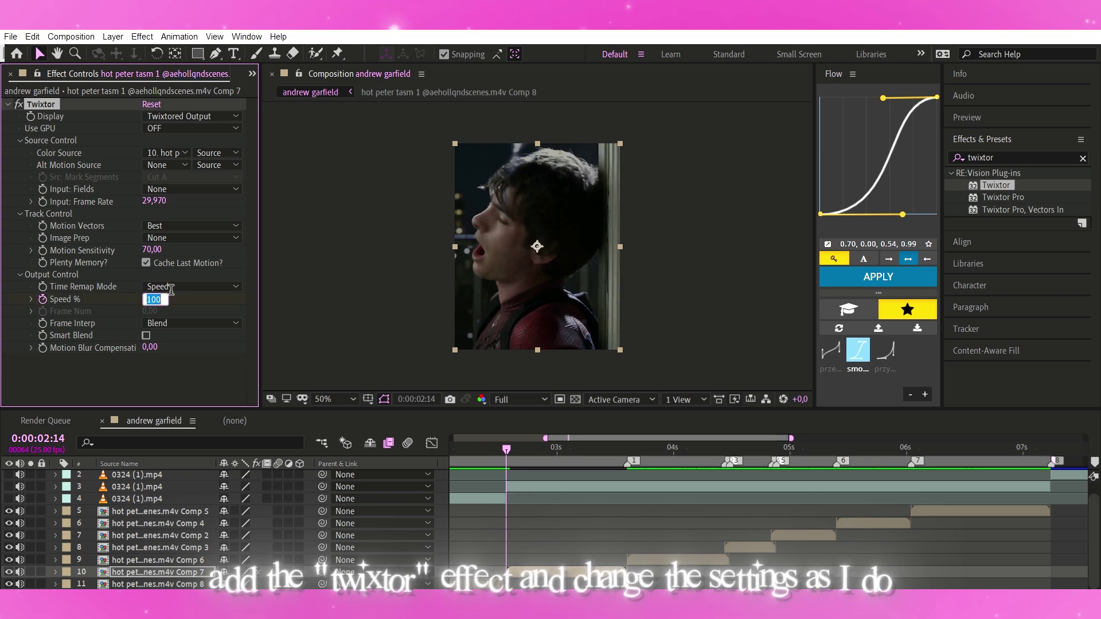
type("100")
key("Return")
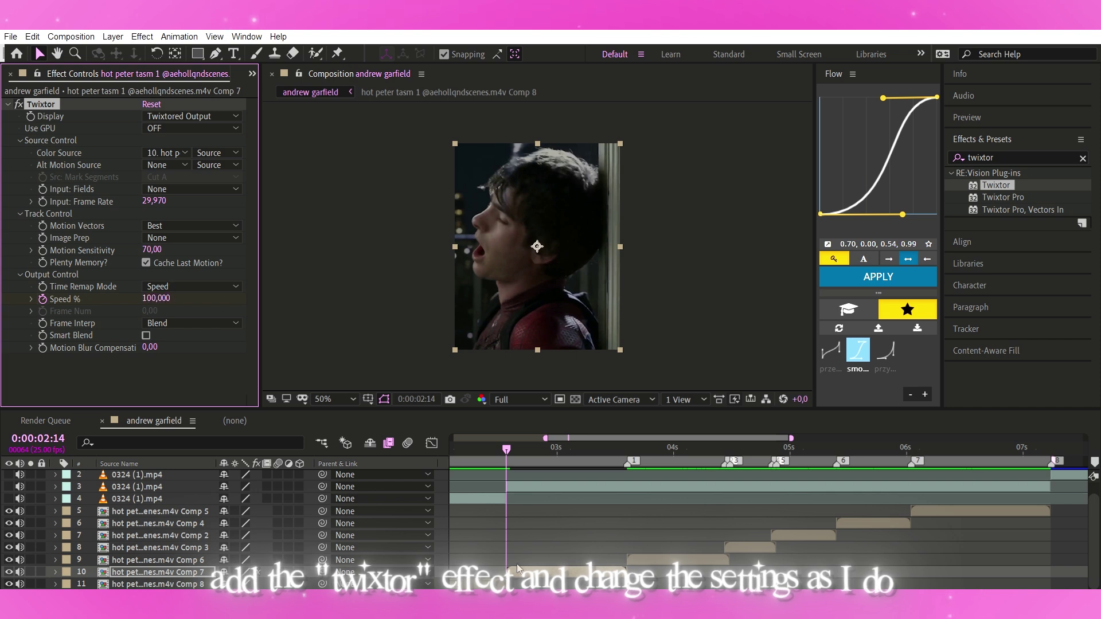
key("u")
scroll(519, 567, "down", 1)
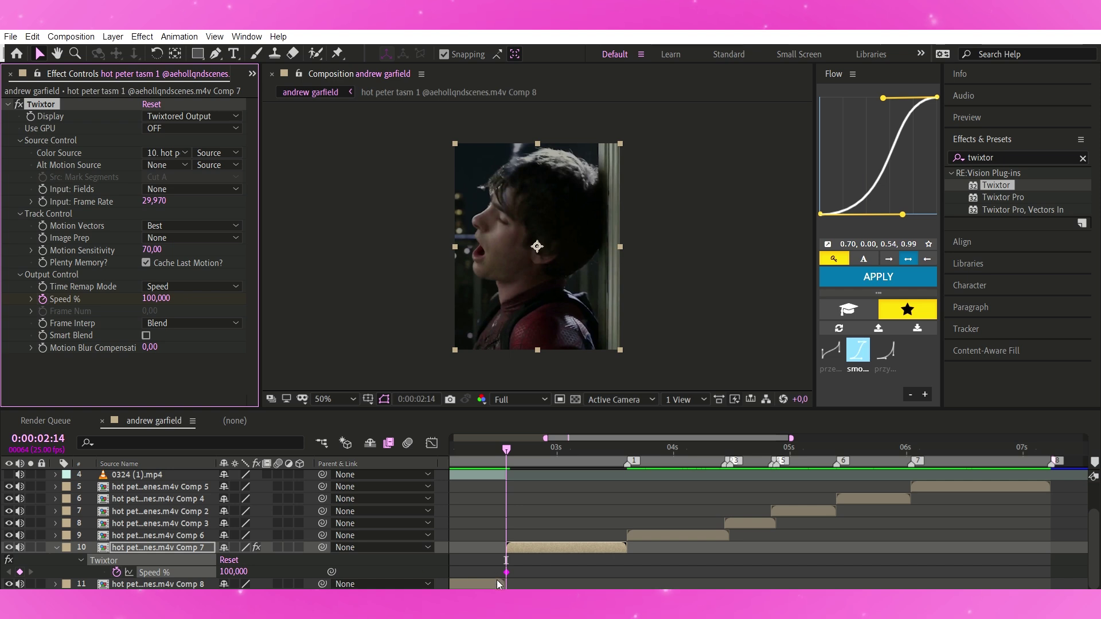
Step: Keyframe the Comp 7 clip's Twixtor Speed % at 250 on 0:00:02:15 and 30 on 0:00:02:20, with eased keyframes
scroll(498, 584, "up", 2)
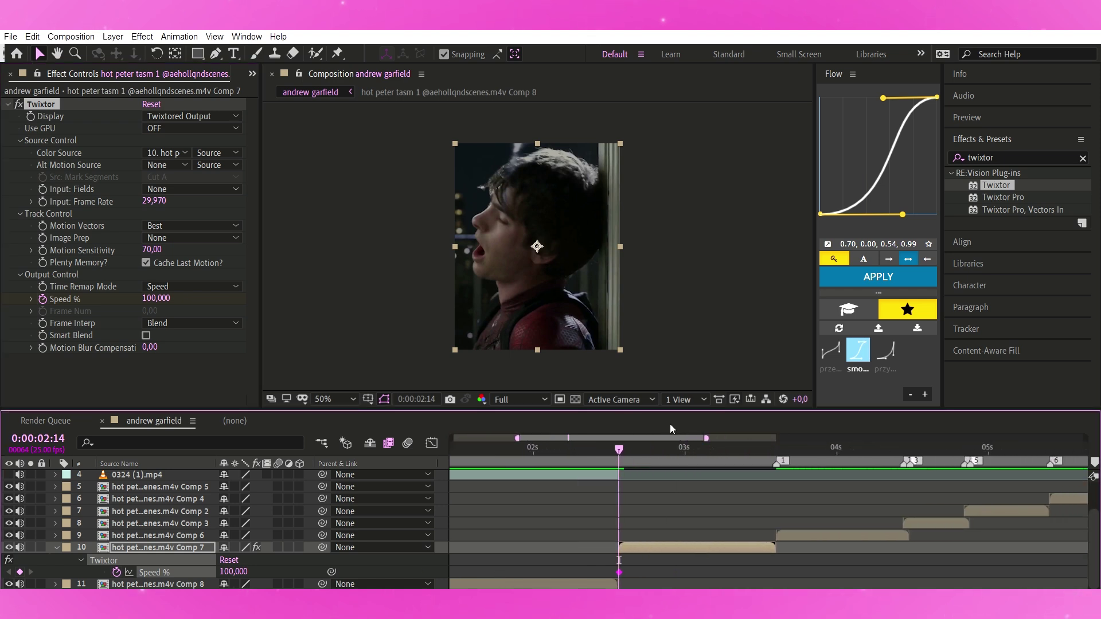
scroll(498, 583, "up", 3)
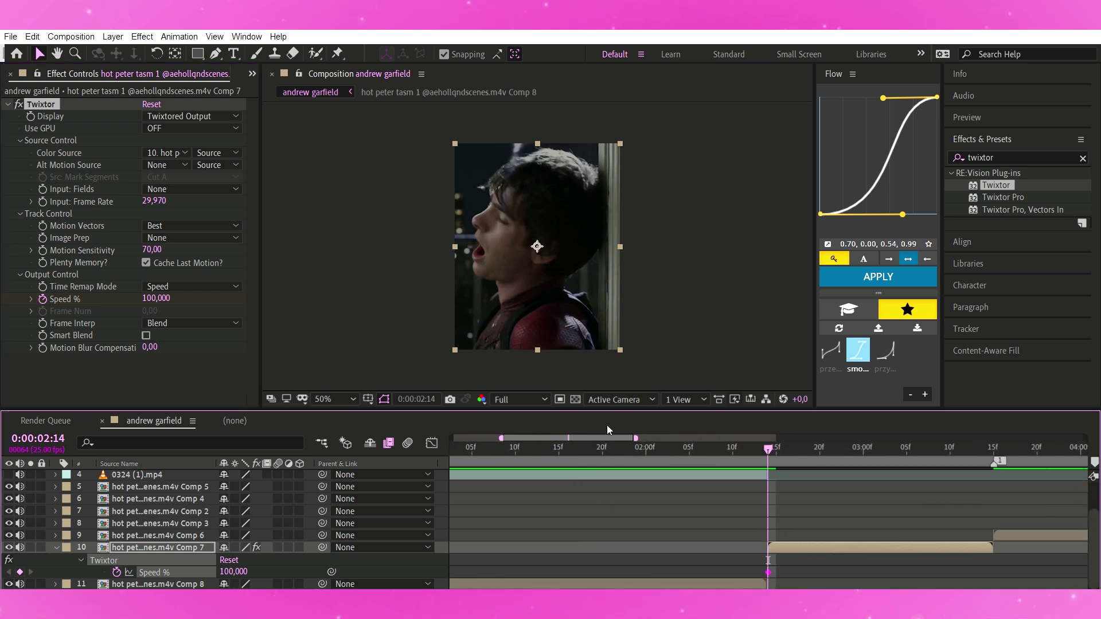
left_click_drag(606, 425, 646, 425)
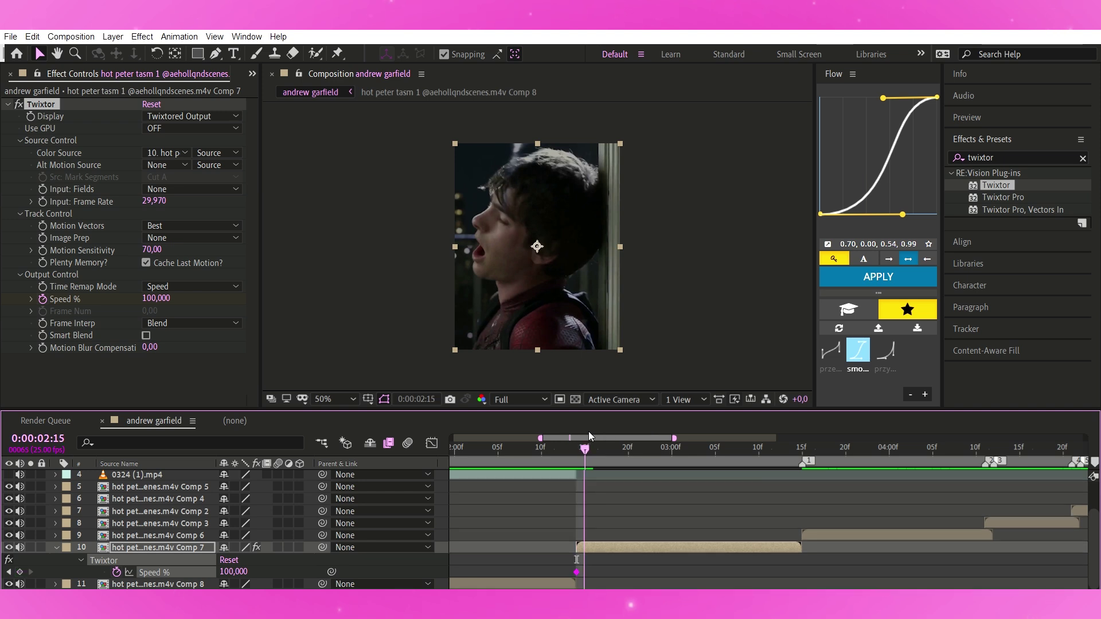
key("Page_Down")
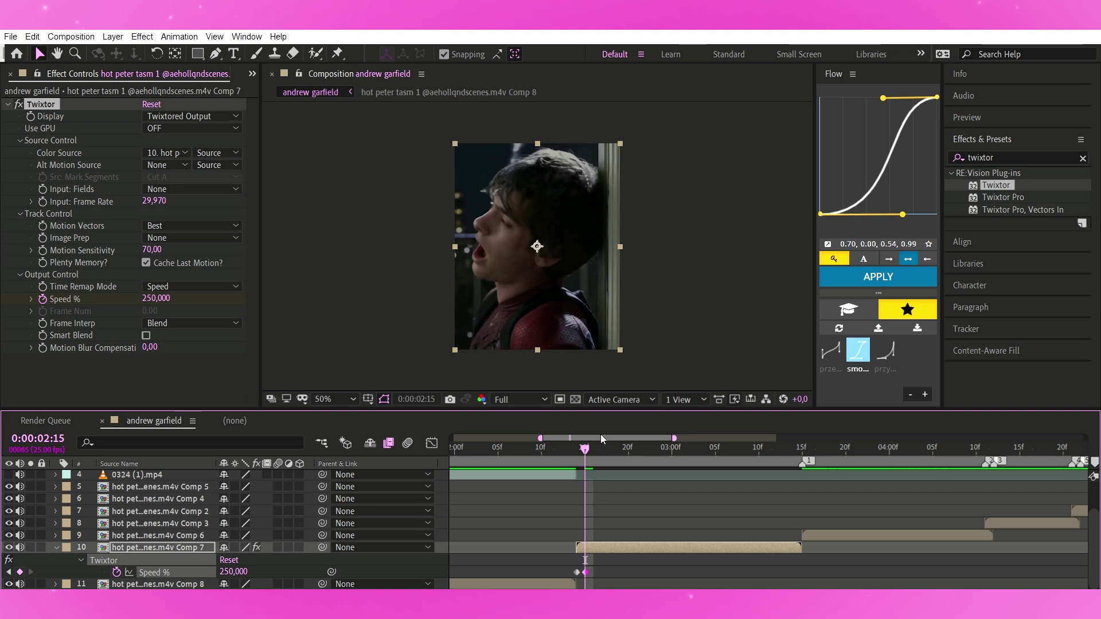
left_click_drag(600, 434, 628, 441)
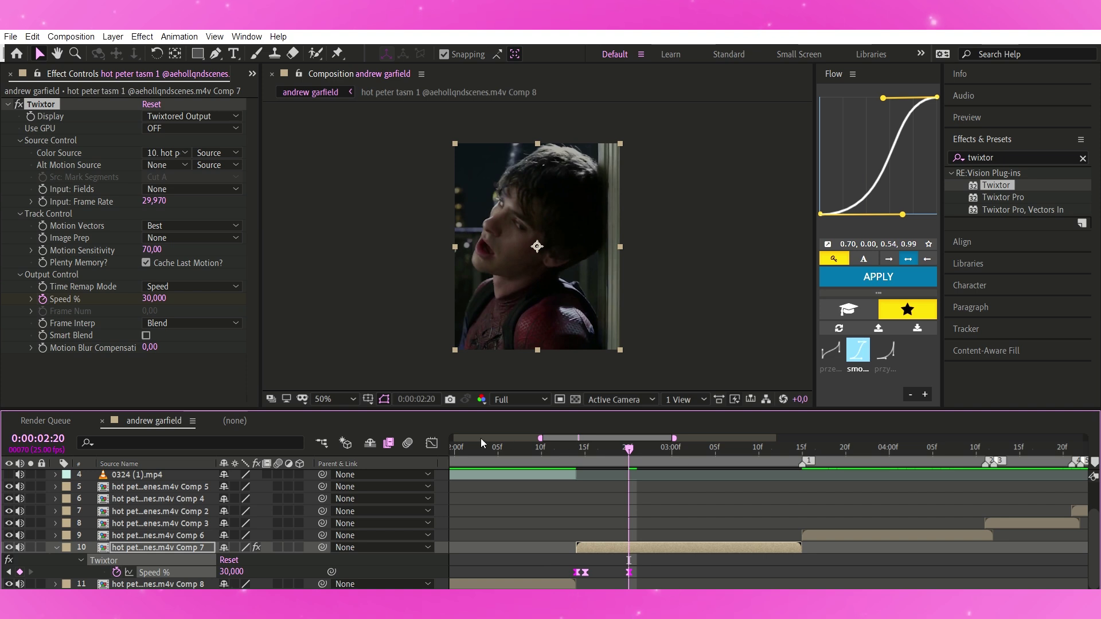
Step: Preview the speed ramp on the Comp 7 clip, starting playback shortly before the clip begins
left_click_drag(619, 453, 544, 445)
key("space")
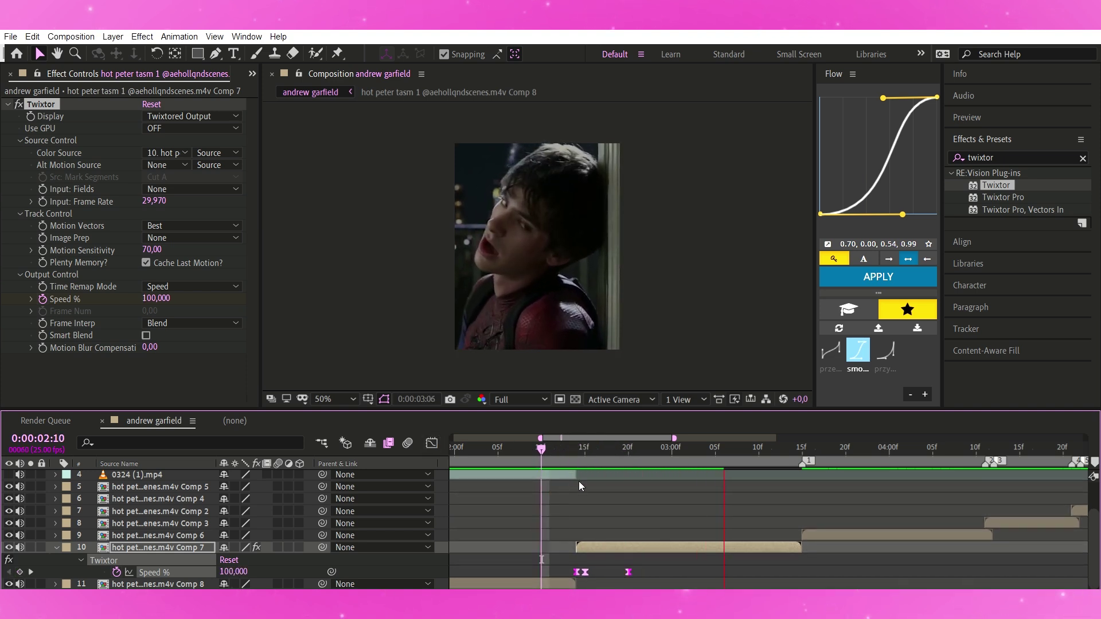
left_click(522, 445)
key("space")
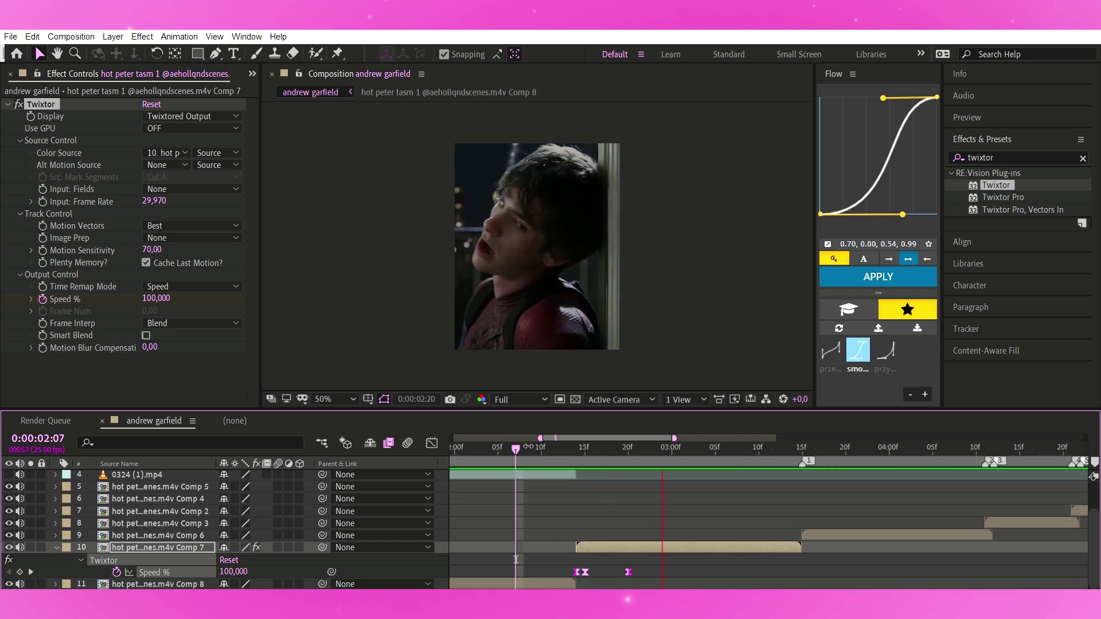
Step: Copy the keyframed Twixtor effect from the Comp 7 clip and paste it at the start of the Comp 6 clip
key("u")
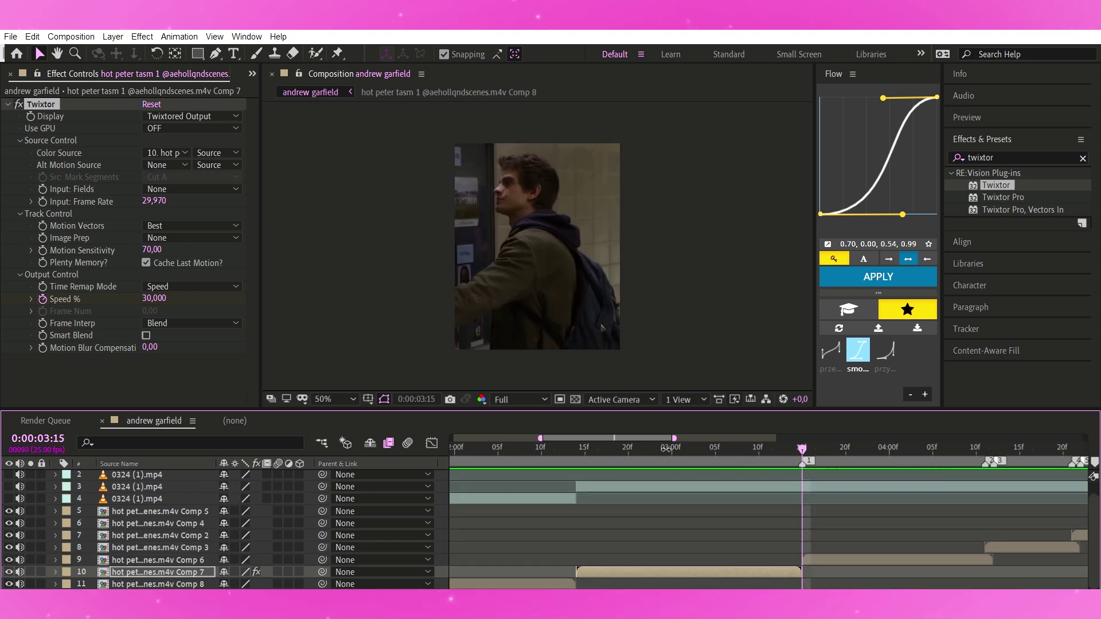
key("i")
left_click_drag(617, 428, 669, 430)
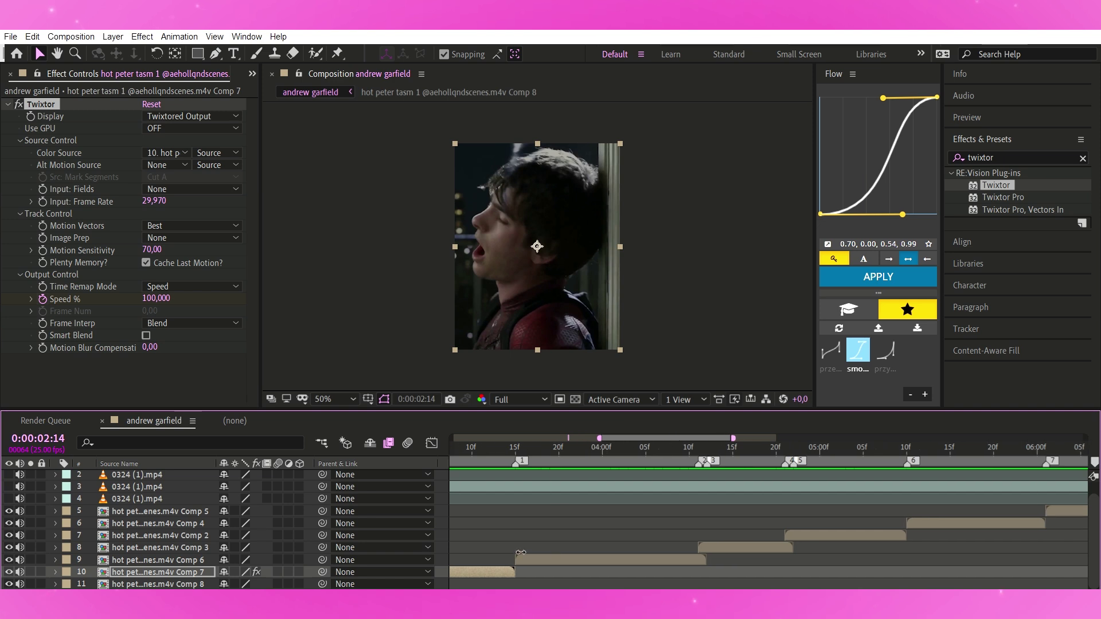
key("u")
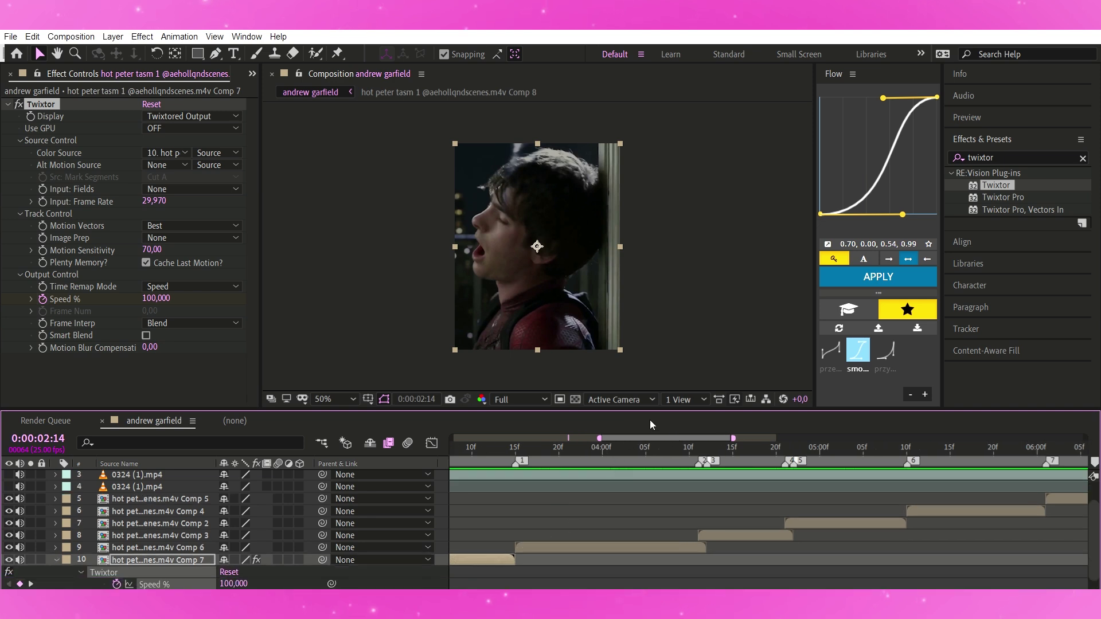
left_click_drag(614, 427, 555, 535)
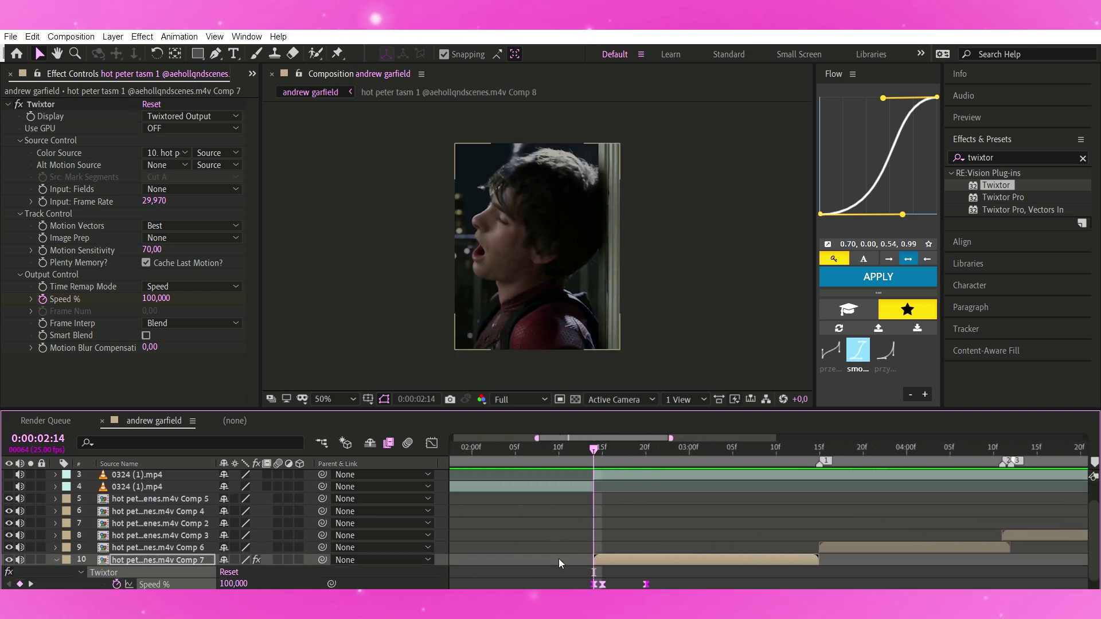
left_click(559, 562)
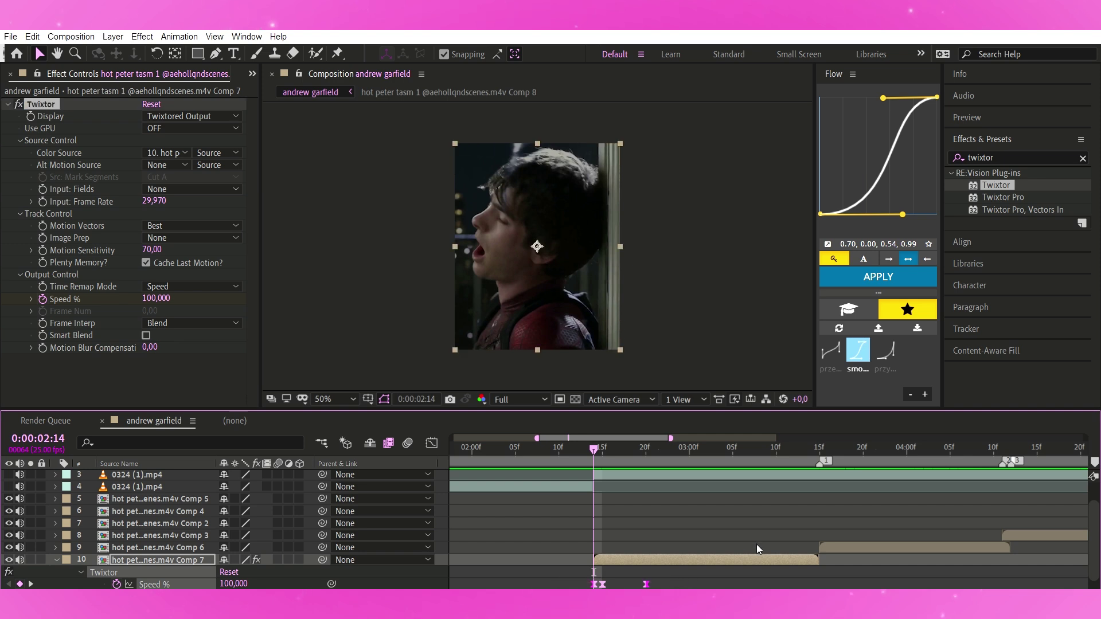
key("u")
left_click(854, 555)
key("i")
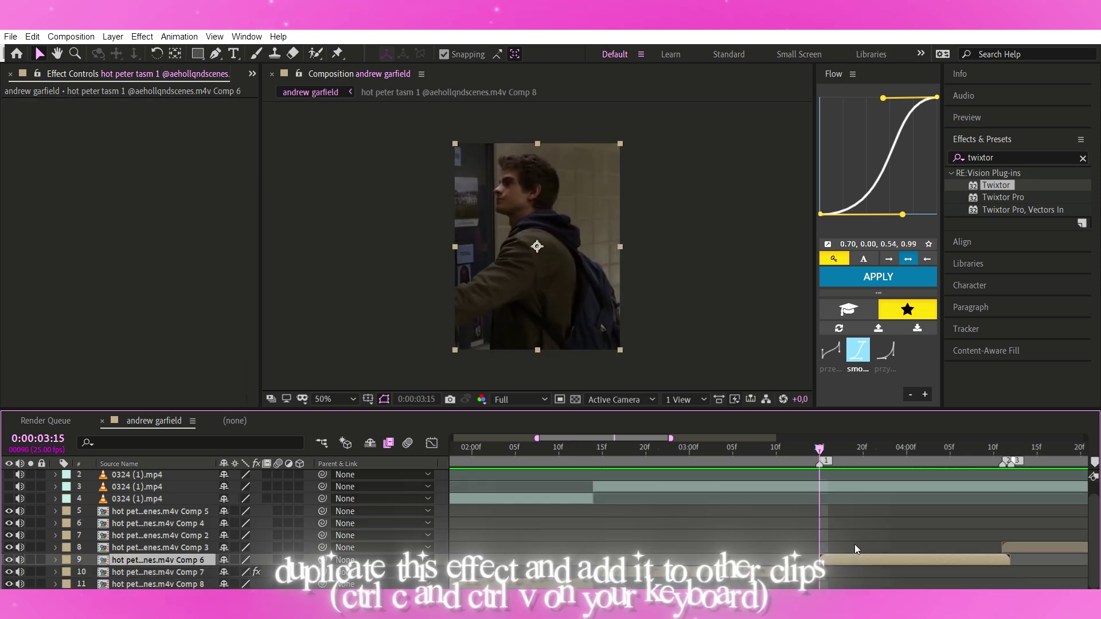
key("ctrl+v")
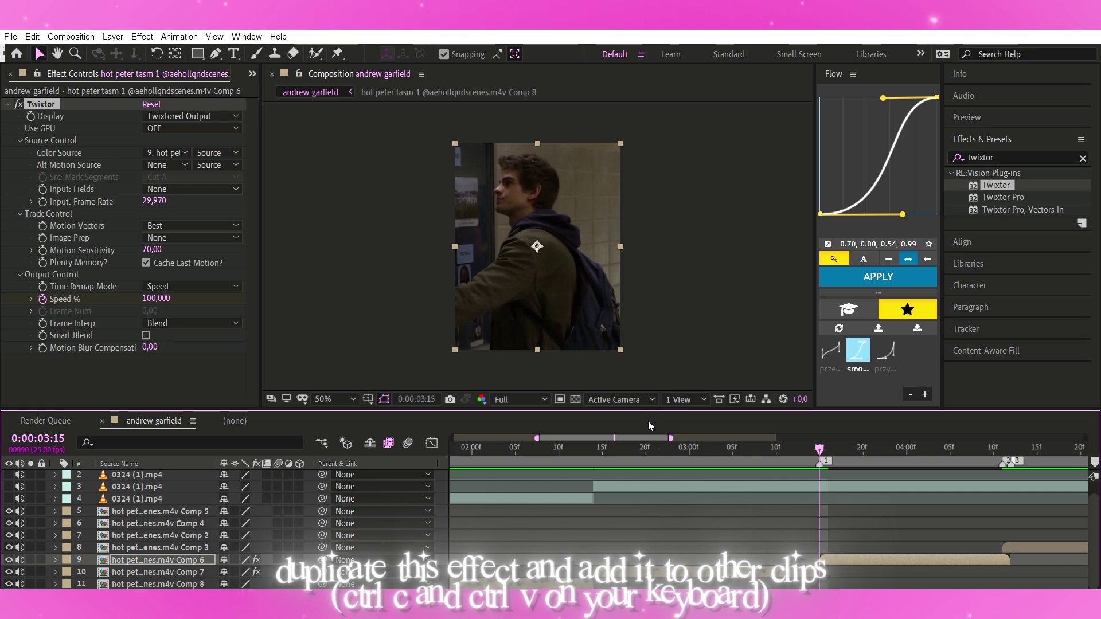
Step: Paste the copied Twixtor effect onto the Comp 3 and Comp 2 clips, each at its own start
left_click_drag(648, 424, 743, 433)
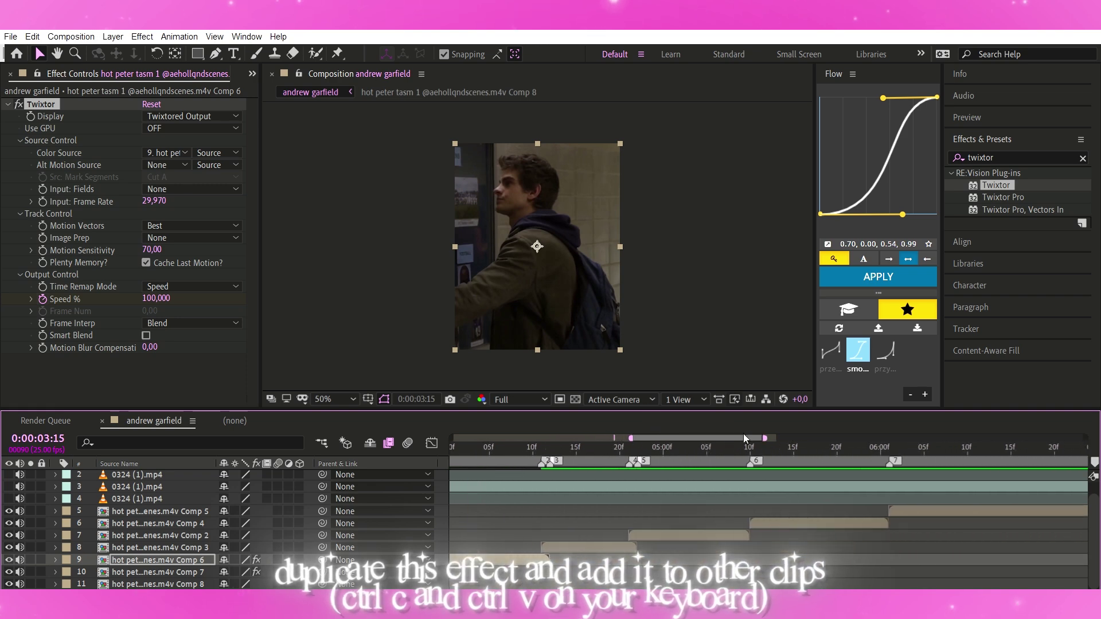
left_click(541, 542)
key("i")
key("ctrl+v")
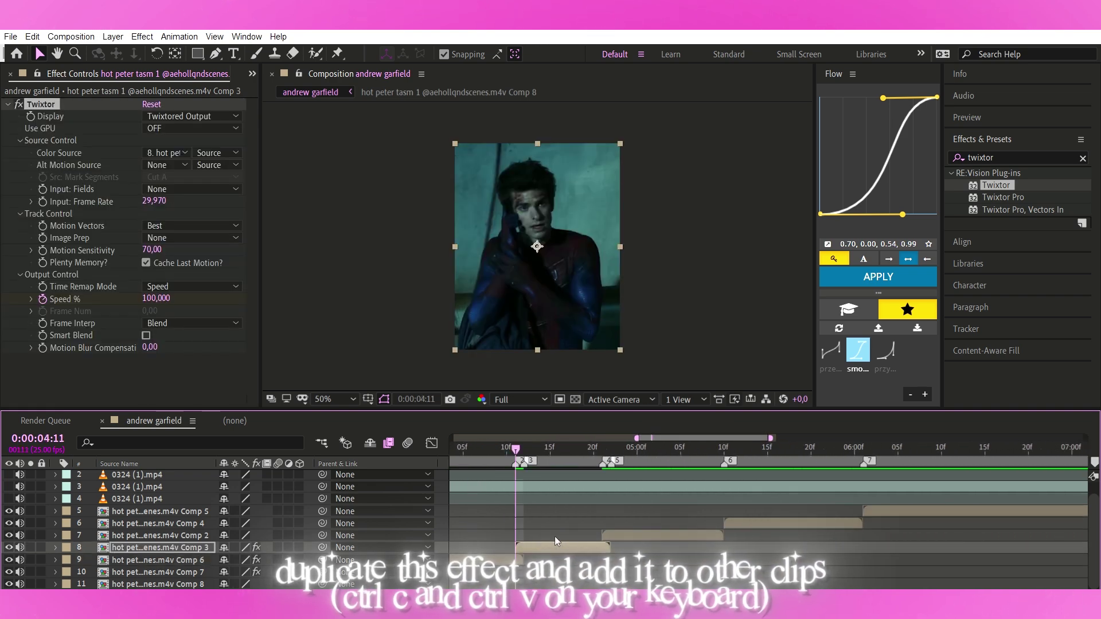
left_click(619, 535)
key("i")
key("ctrl+v")
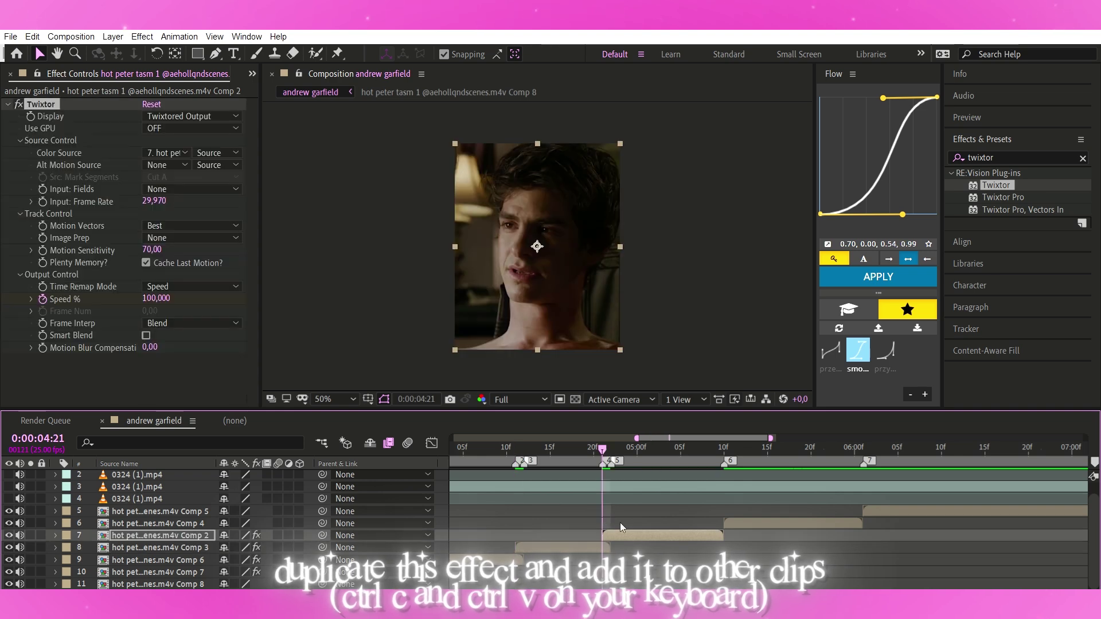
Step: Paste the copied Twixtor effect onto the Comp 4 and Comp 5 clips, each at its own start
left_click(728, 523)
key("i")
key("ctrl+v")
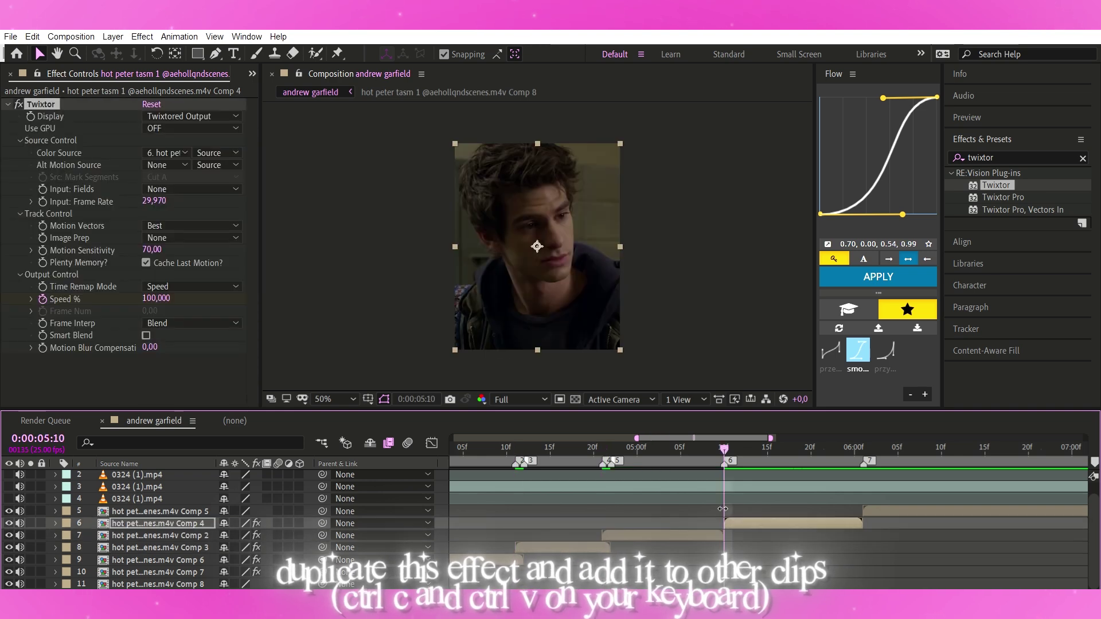
left_click(875, 505)
key("i")
key("ctrl+v")
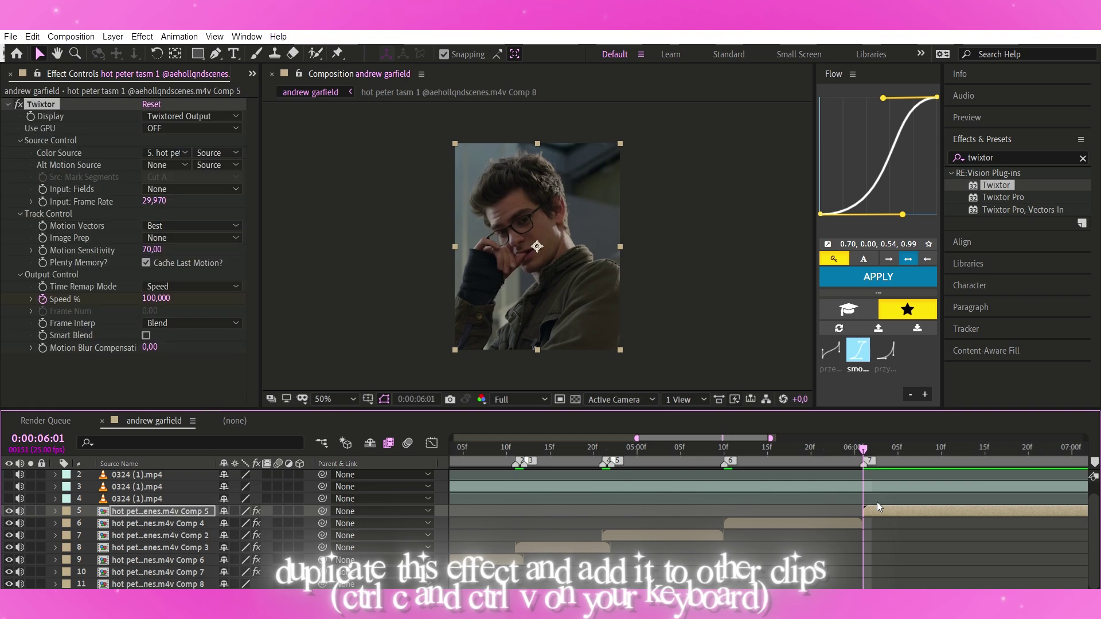
Step: Play back the whole sequence to check the speed ramps on all the Twixtor clips
left_click_drag(726, 438, 609, 438)
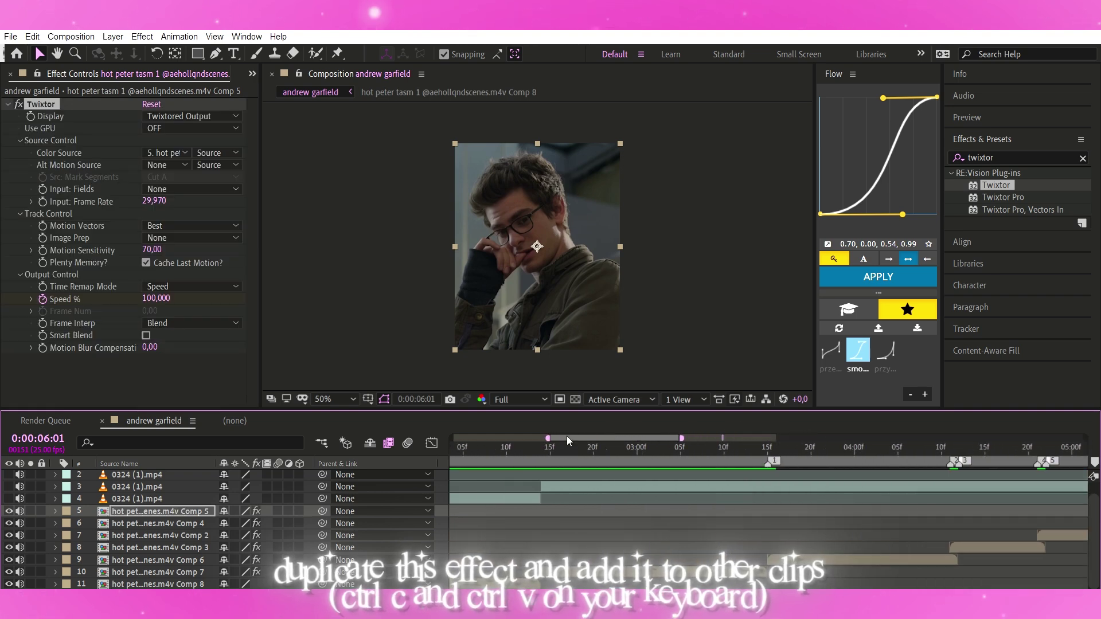
left_click(481, 444)
key("space")
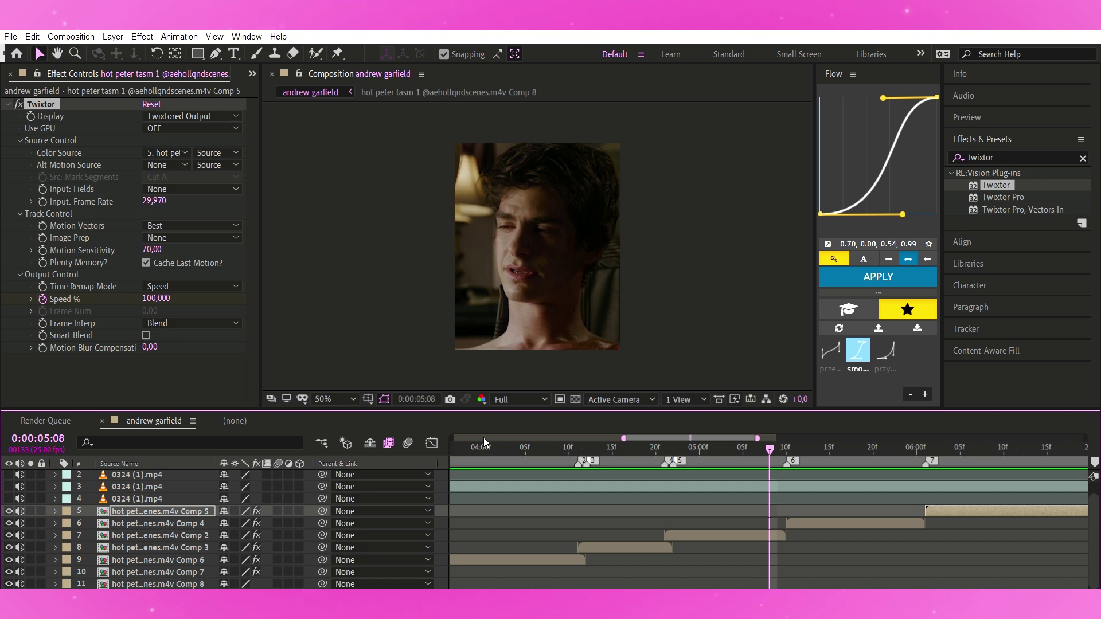
left_click(484, 575)
scroll(485, 582, "down", 4)
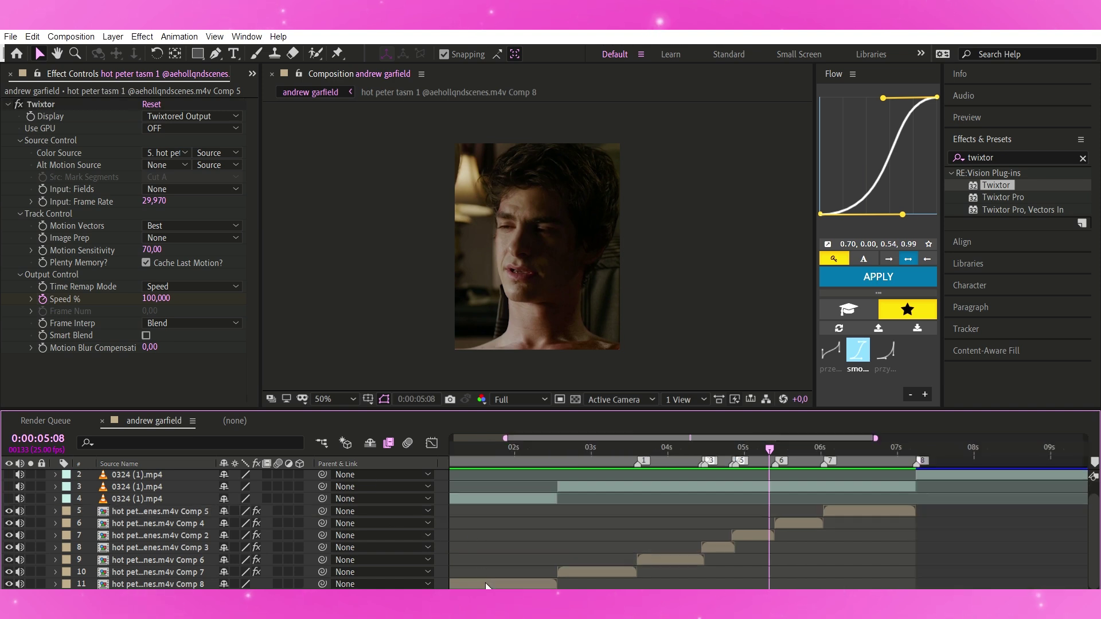
left_click(516, 446)
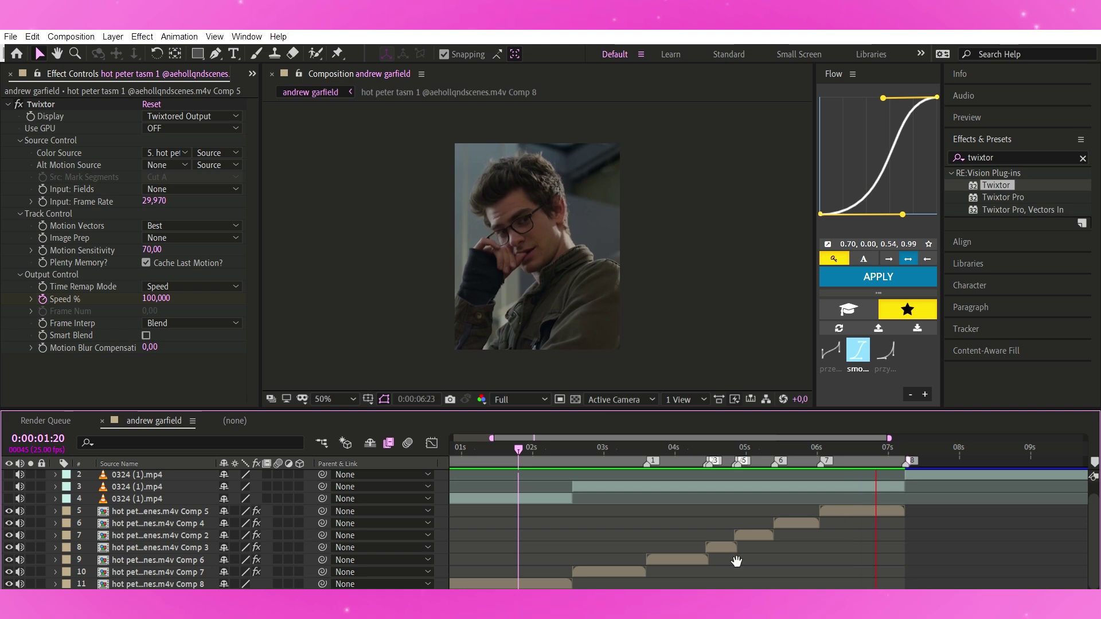
key("space")
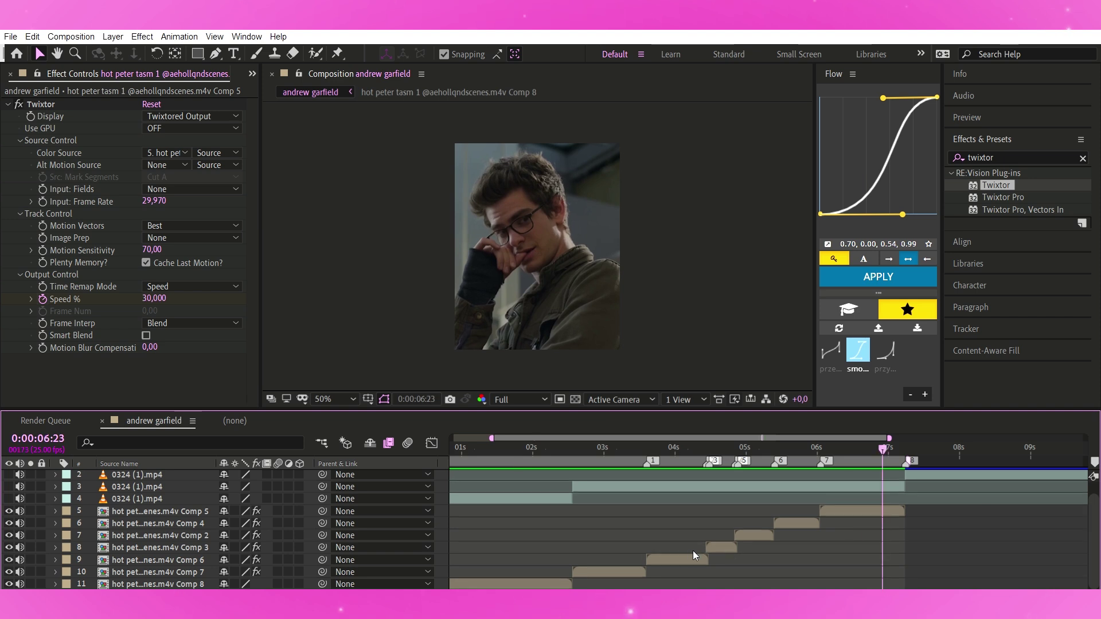
Step: Remove all effects from the Comp 7 clip and reapply a single copied Twixtor effect at the clip's start
left_click(612, 565)
key("i")
key("ctrl+alt+shift+e")
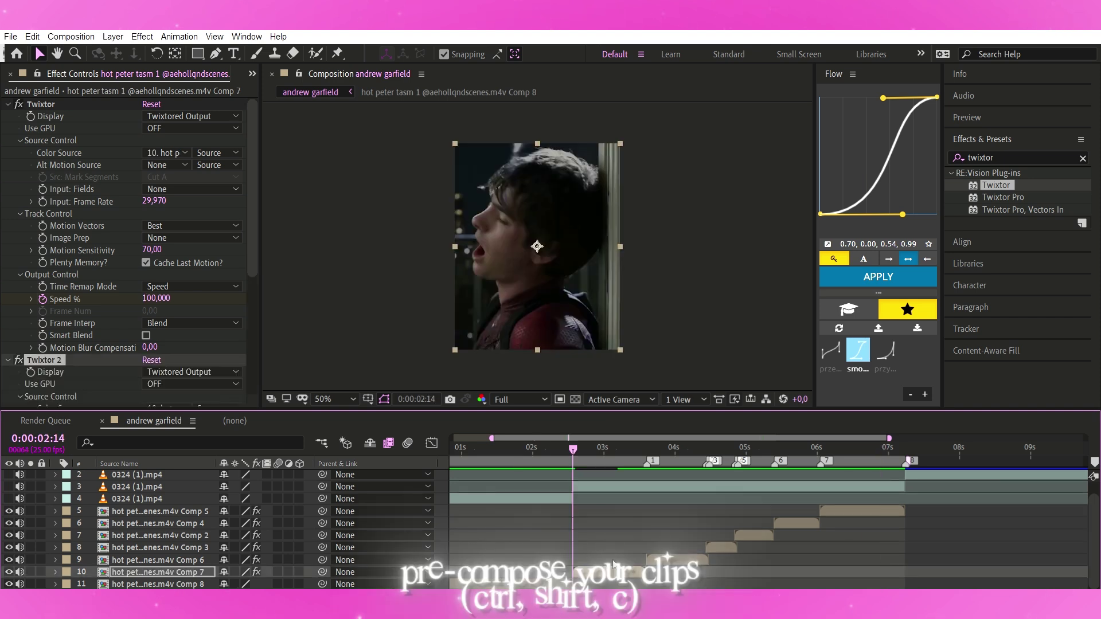
left_click(82, 96)
key("ctrl+a")
key("Delete")
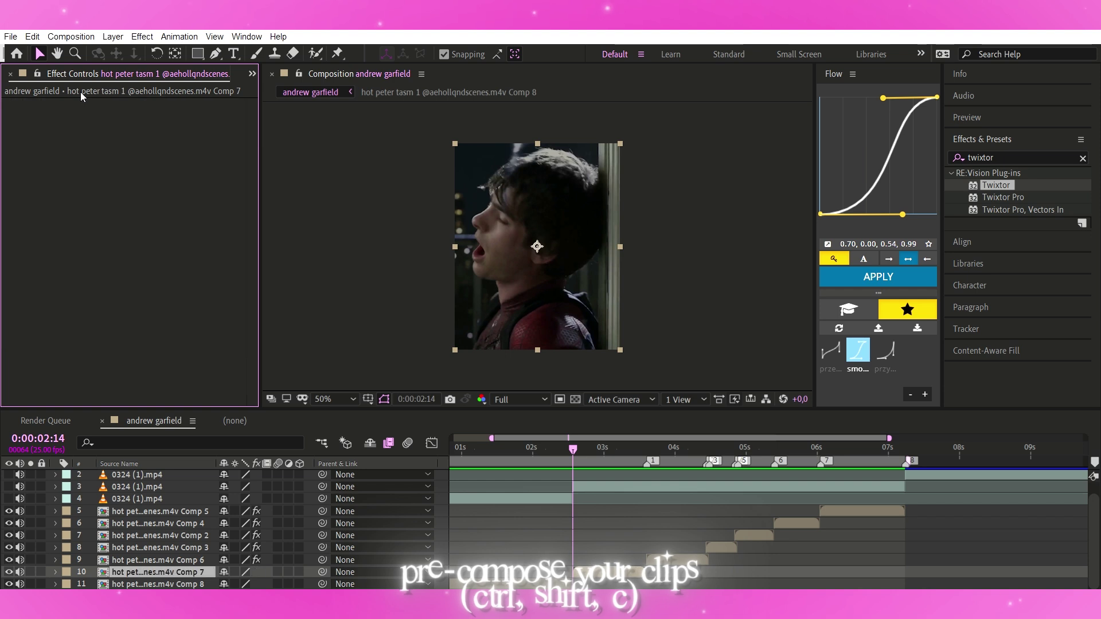
key("ctrl+alt+shift+e")
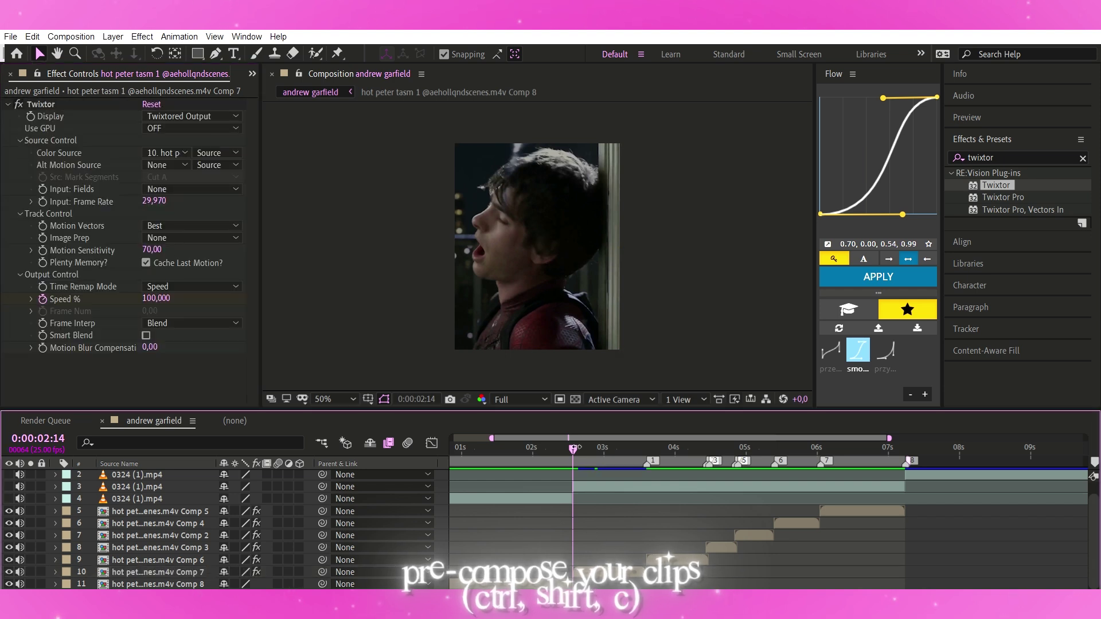
Step: Pre-compose the Comp 7 clip and the Comp 6 clip, each into its own composition
left_click(631, 571)
key("ctrl+shift+c")
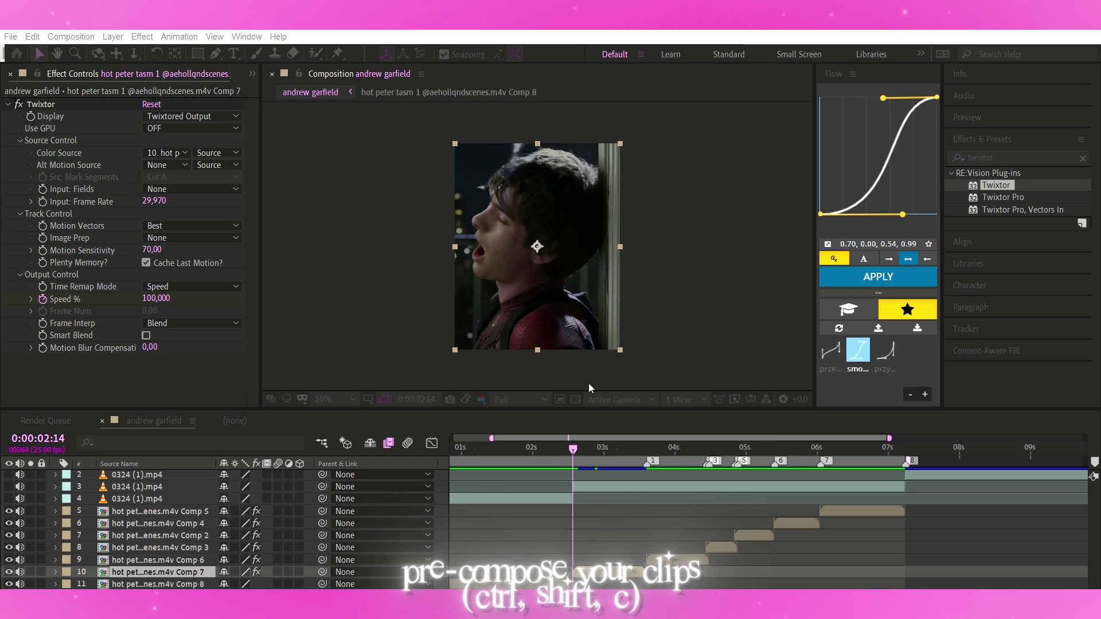
key("Return")
key("ctrl+Up")
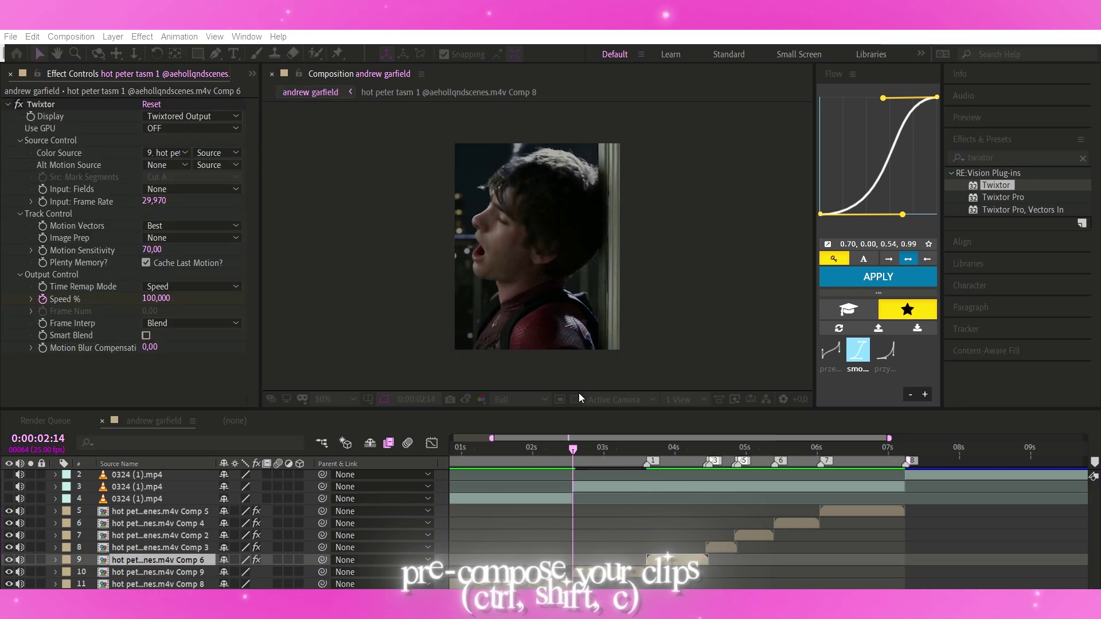
key("ctrl+shift+c")
key("Return")
Step: Pre-compose the Comp 3, Comp 2 and Comp 4 clips, each into its own composition
key("ctrl+Up")
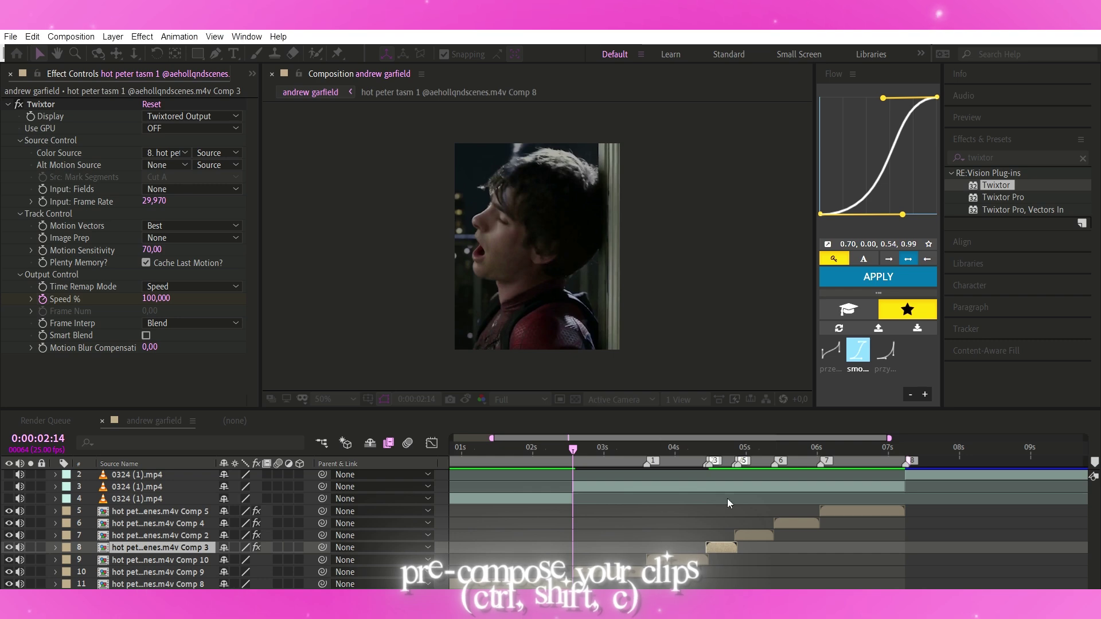
key("ctrl+shift+c")
key("Return")
key("ctrl+Up")
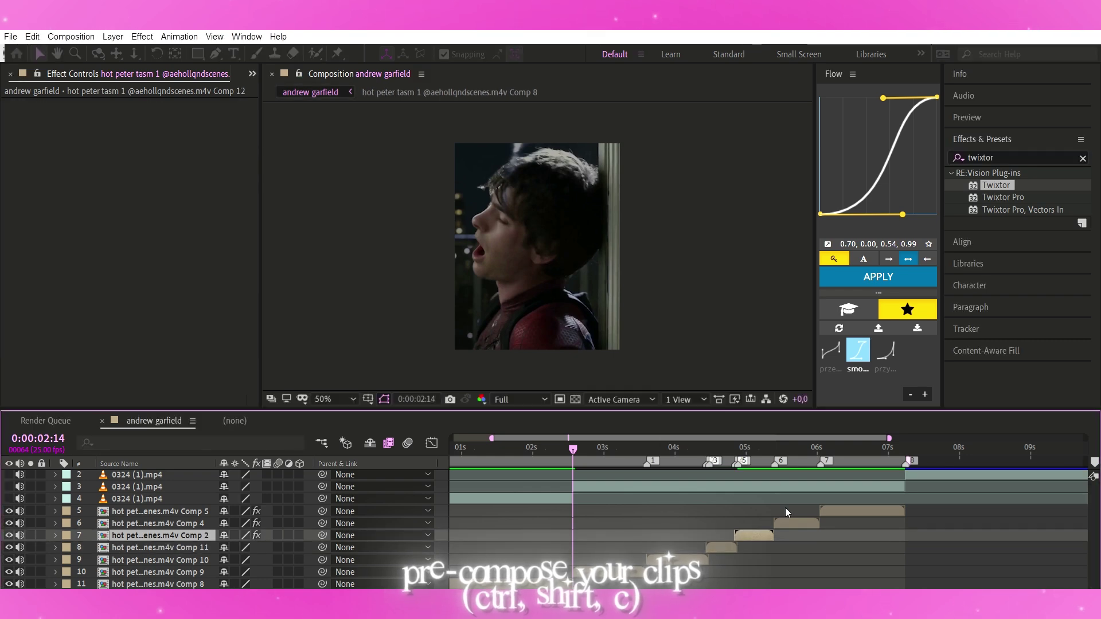
key("ctrl+Up")
key("ctrl+shift+c")
key("Return")
key("ctrl+Up")
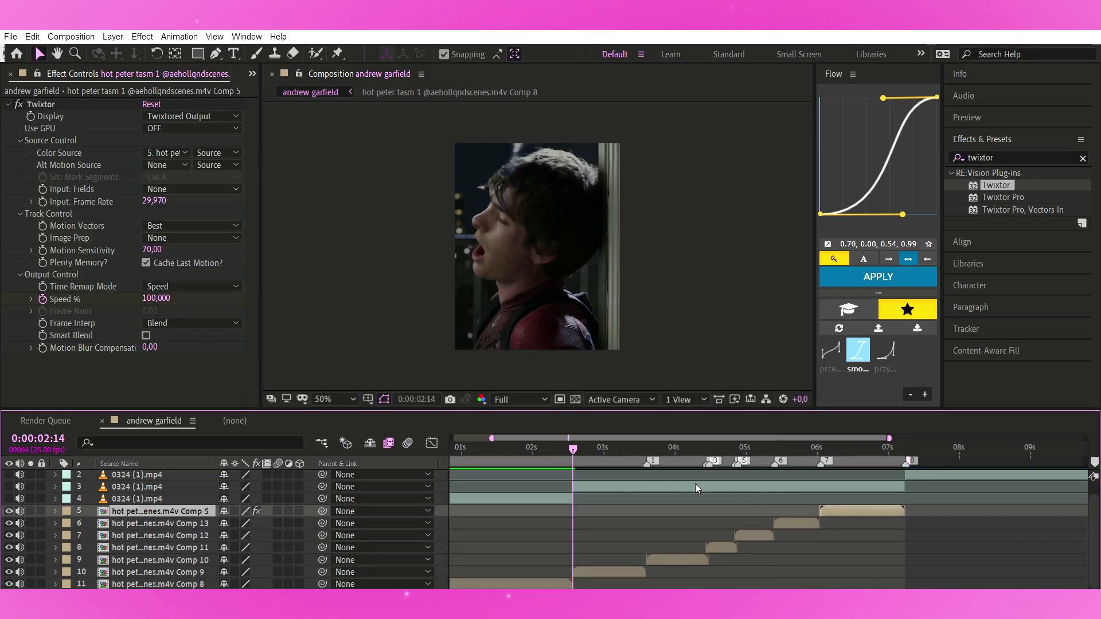
Step: Pre-compose the Comp 5 clip with its Twixtor effect
key("ctrl+shift+c")
key("Return")
Step: Find the S_BlurMoCurves effect and apply it to the Comp 9 clip
left_click(602, 571)
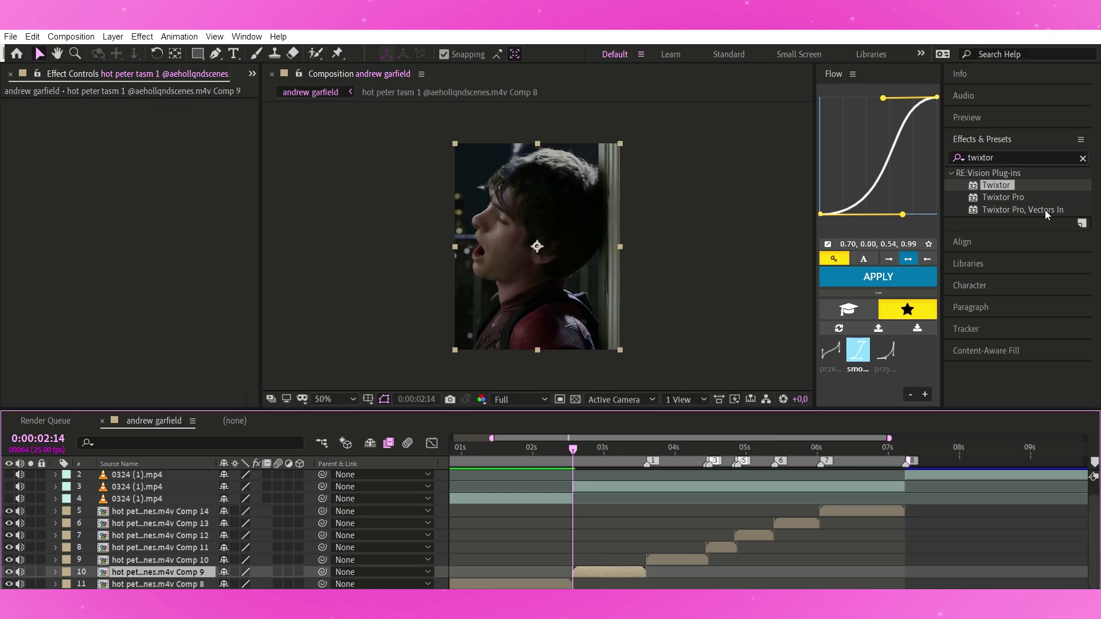
left_click(1013, 157)
type("s_bl")
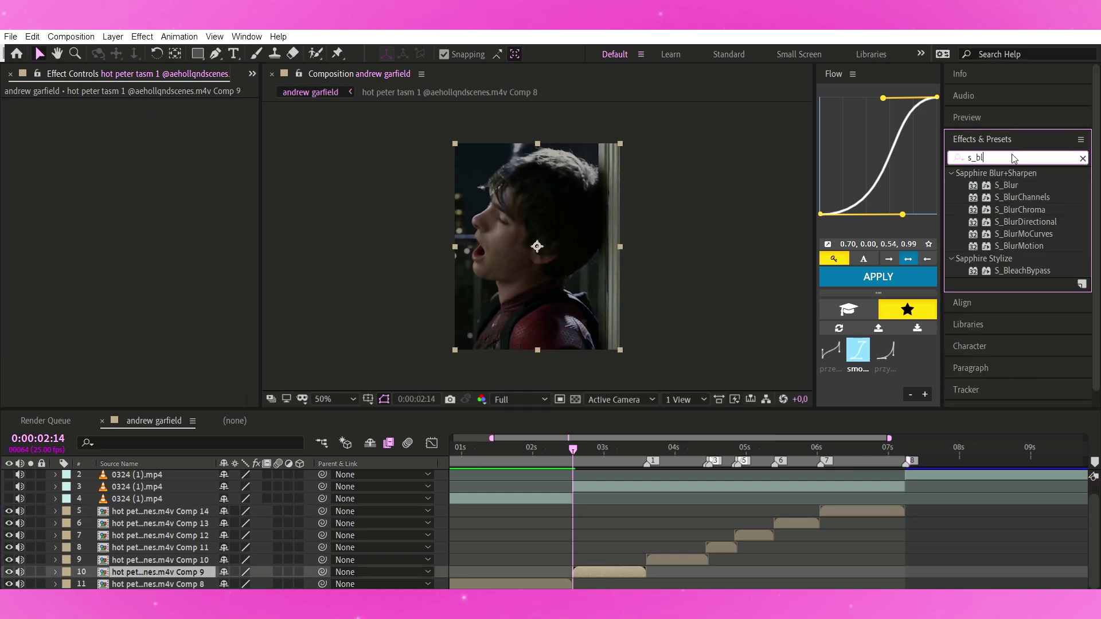
type("urmoc")
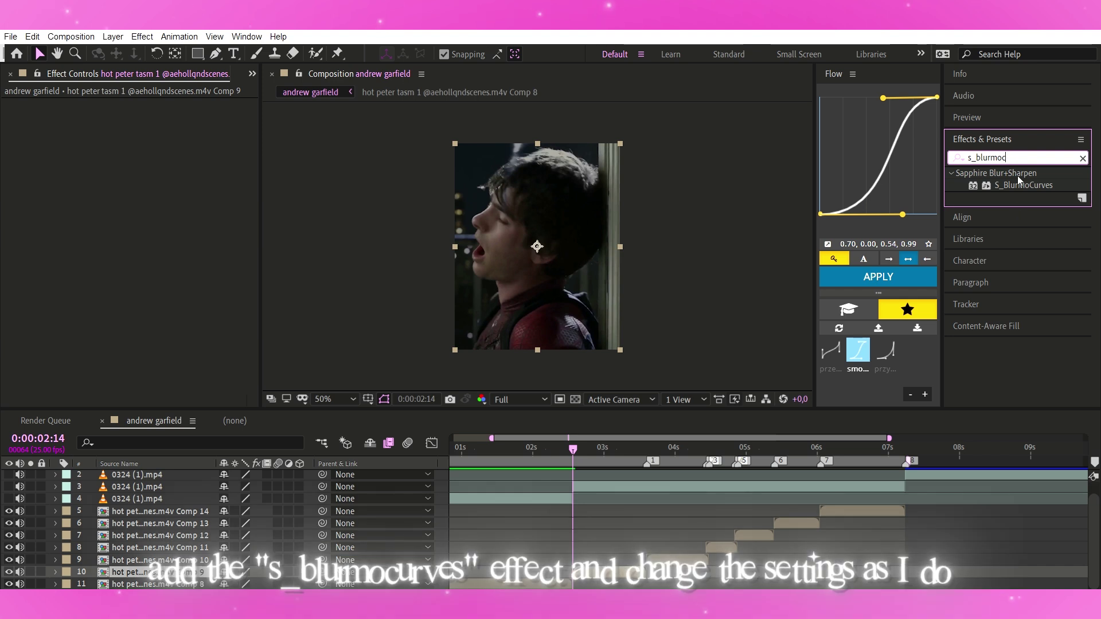
double_click(1018, 184)
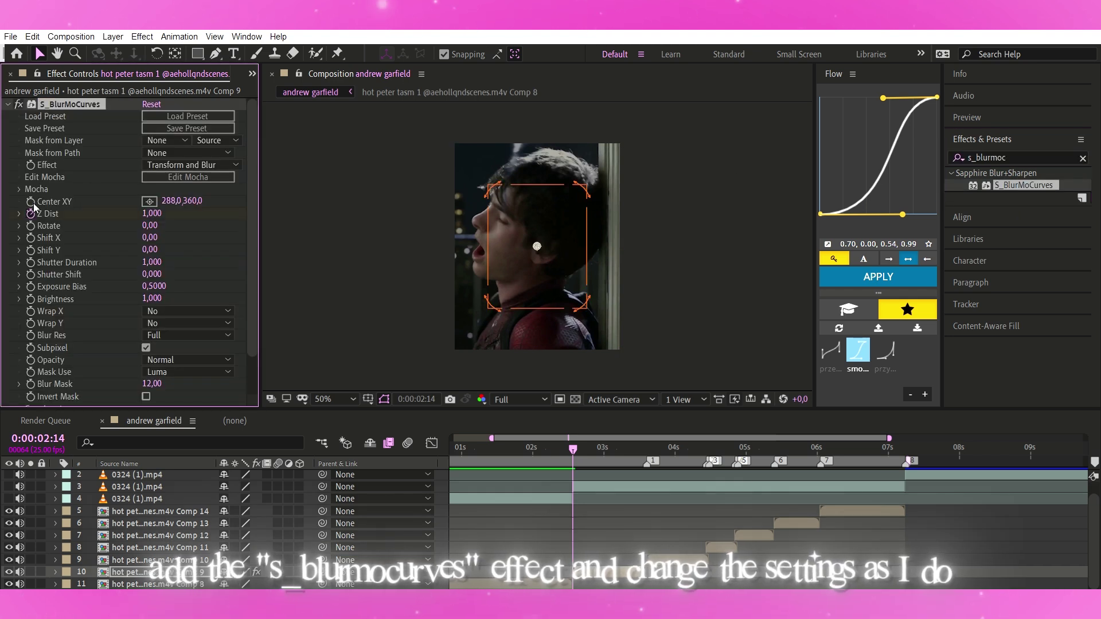
Step: Keyframe the S_BlurMoCurves Z Dist at 0.8 at the end of the Comp 9 clip, at 0:00:03:15
left_click(646, 449)
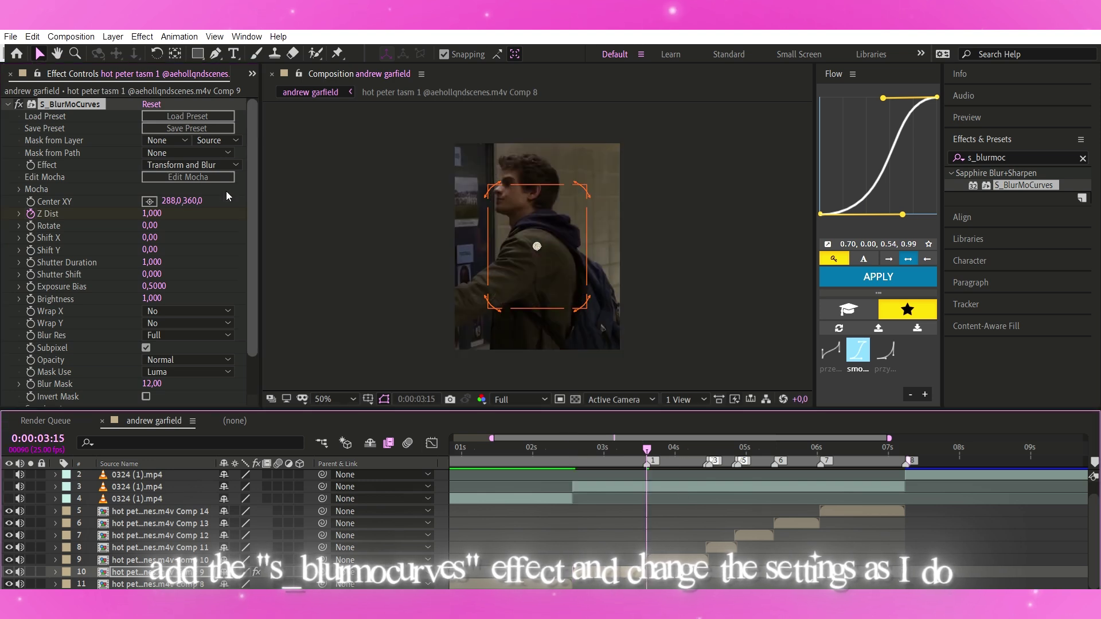
left_click(152, 213)
type(",8")
key("Return")
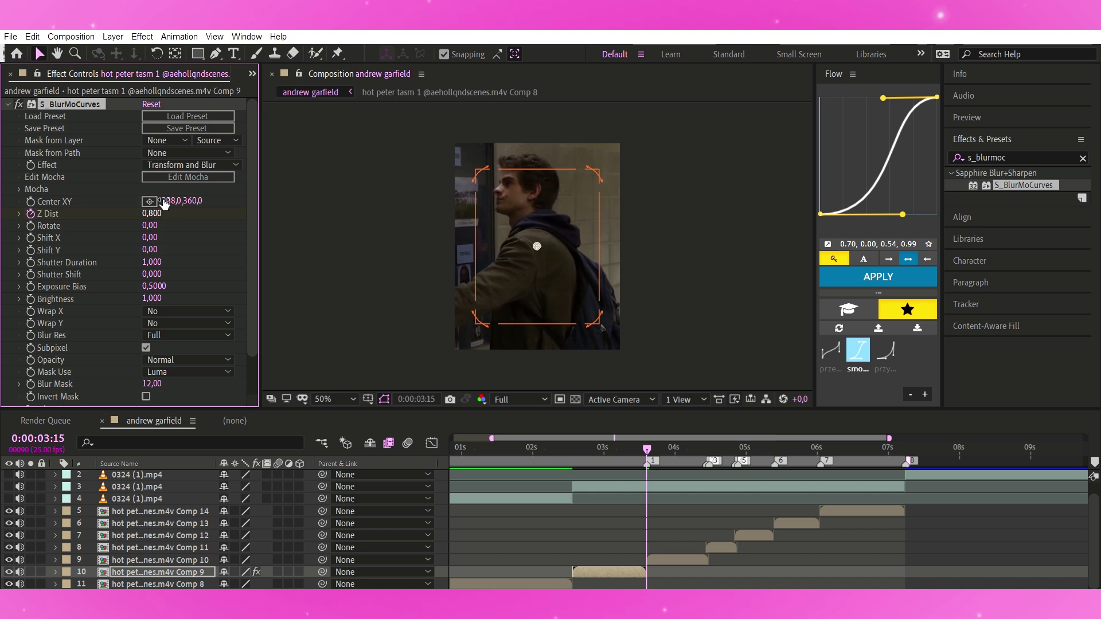
Step: Reveal the Comp 9 clip's Z Dist keyframes, ease both of them and check their curve in the graph editor
key("u")
left_click_drag(531, 558, 671, 571)
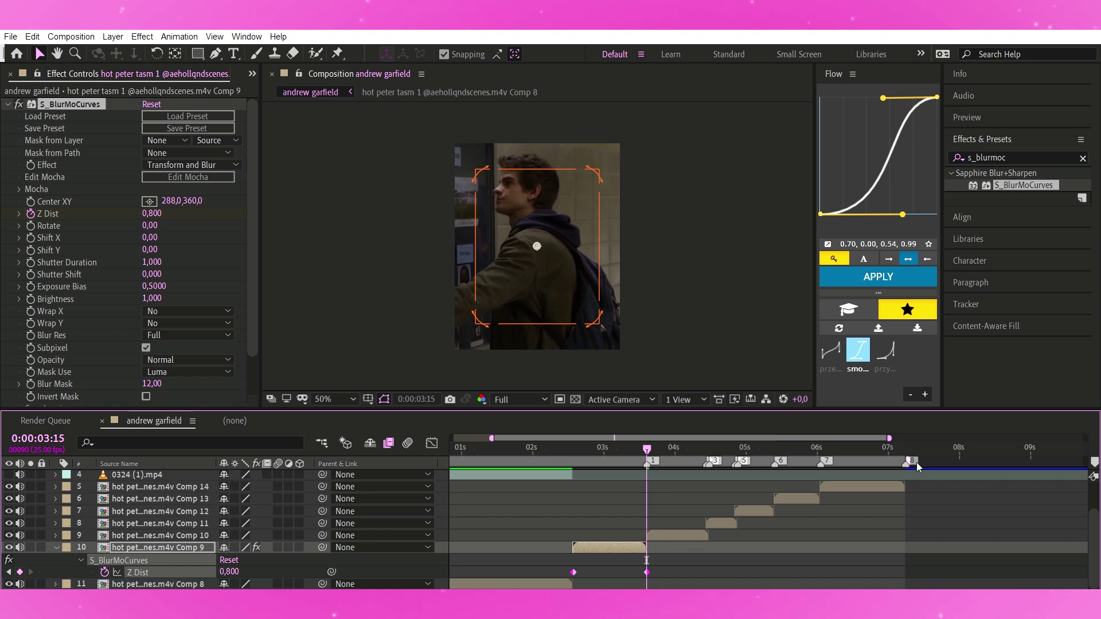
left_click(433, 441)
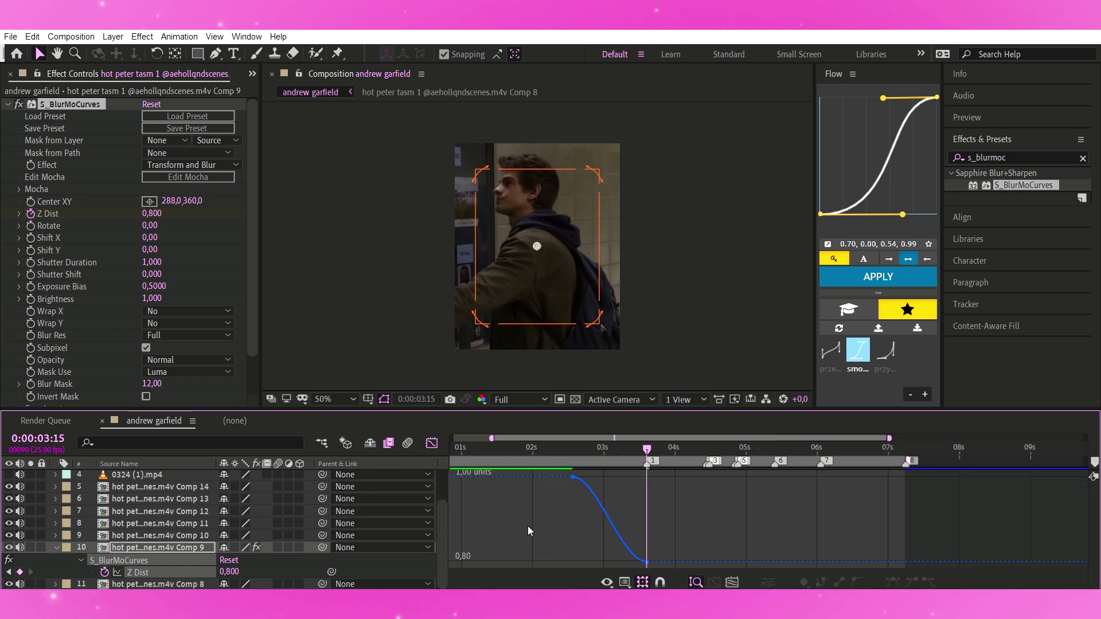
left_click(573, 476)
left_click(431, 441)
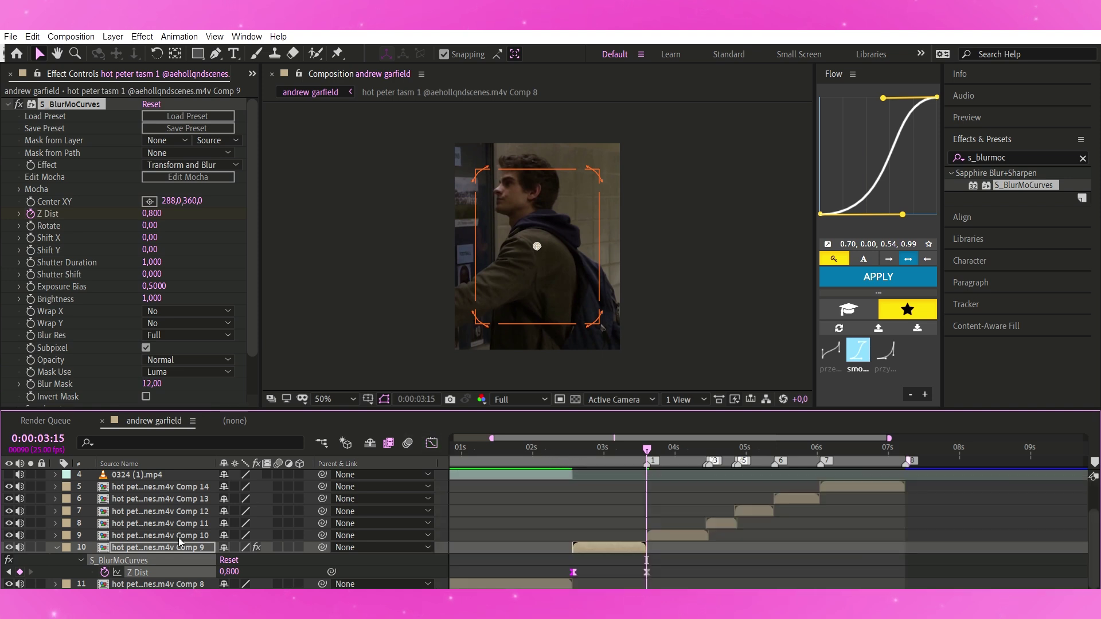
Step: Apply the saved Flow curve 0.00, 0.53, 1.00, 0.41 to both Z Dist keyframes and check the resulting graph
left_click(832, 347)
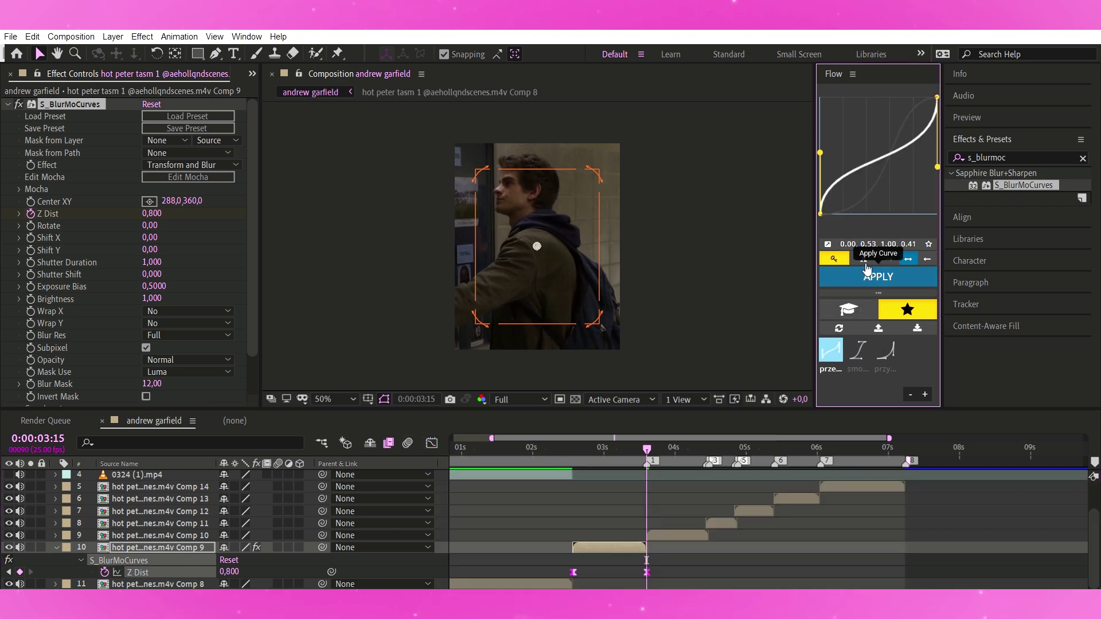
left_click(853, 277)
left_click(431, 443)
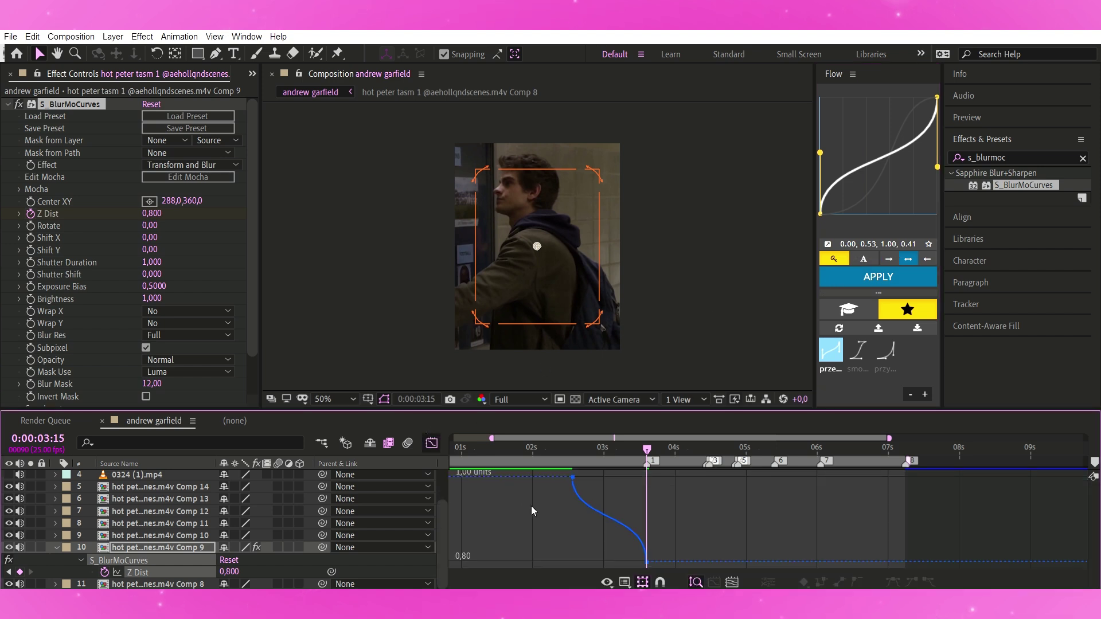
left_click(596, 506)
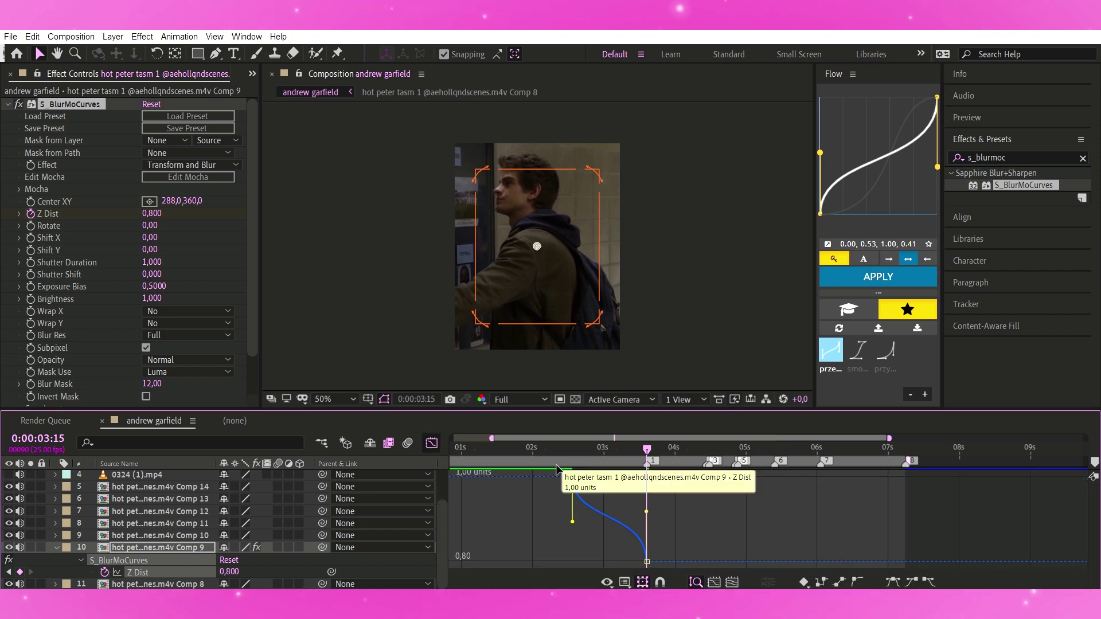
left_click(432, 442)
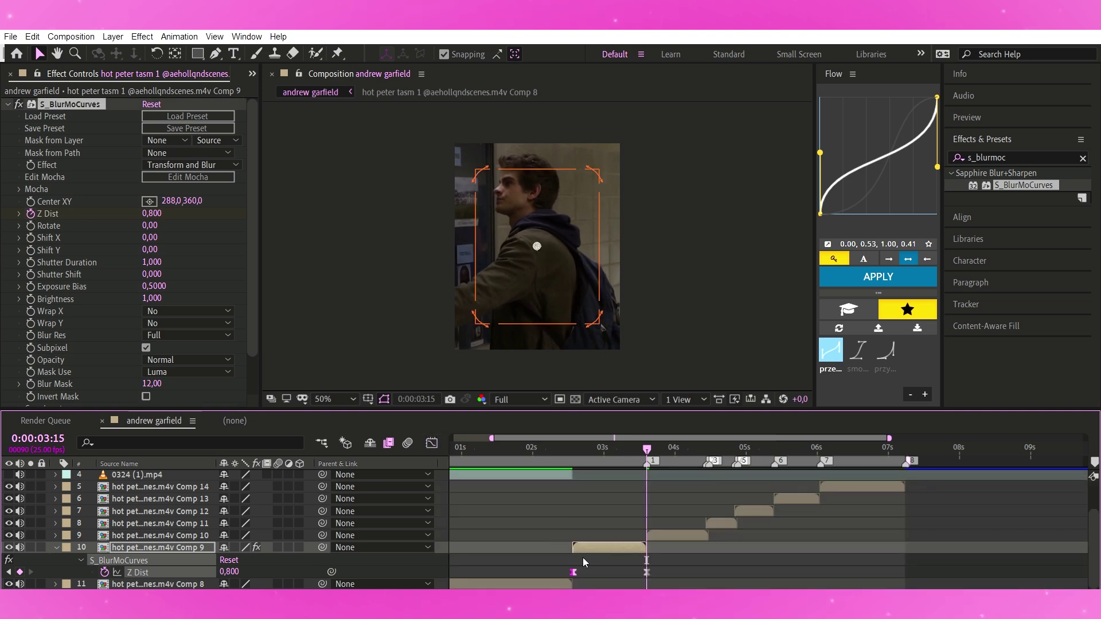
Step: Paste the copied S_BlurMoCurves effect onto the Comp 10, Comp 11 and Comp 12 clips, starting at each clip's first frame
left_click(681, 534)
left_click(727, 523)
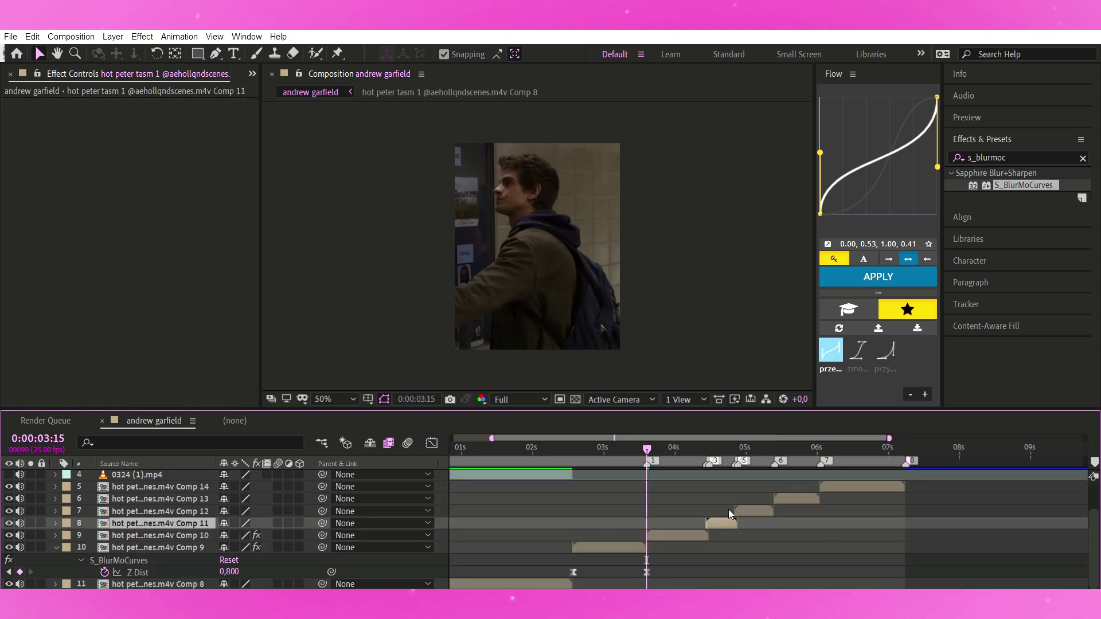
key("i")
left_click(763, 507)
key("i")
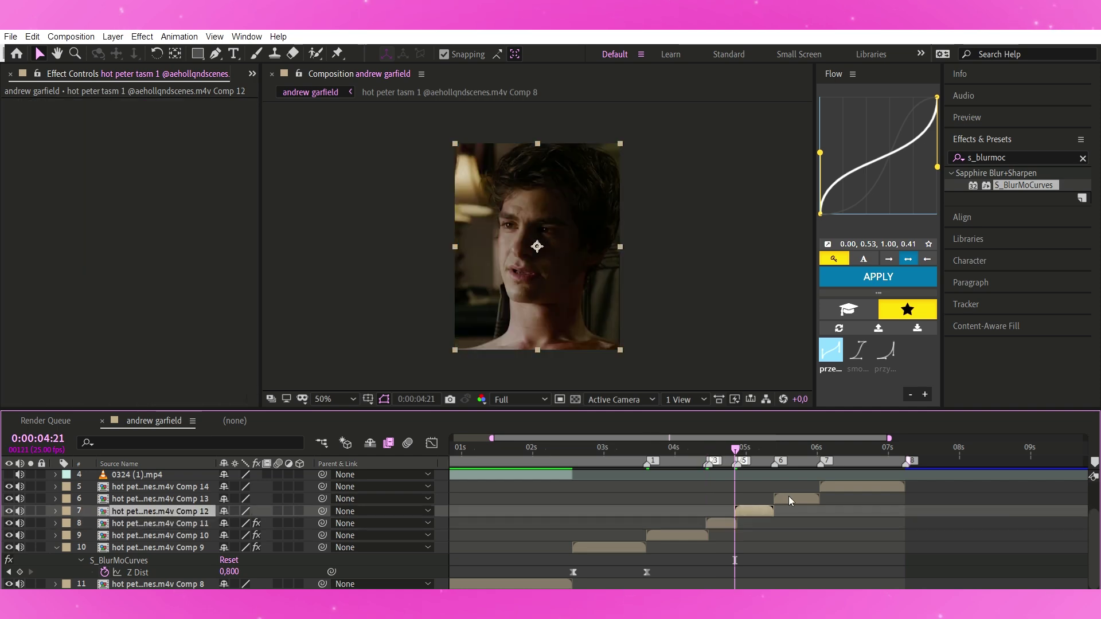
key("ctrl+v")
Step: Paste the copied S_BlurMoCurves effect at the start of the Comp 13 clip and of the Comp 14 clip
left_click(796, 497)
key("i")
key("ctrl+v")
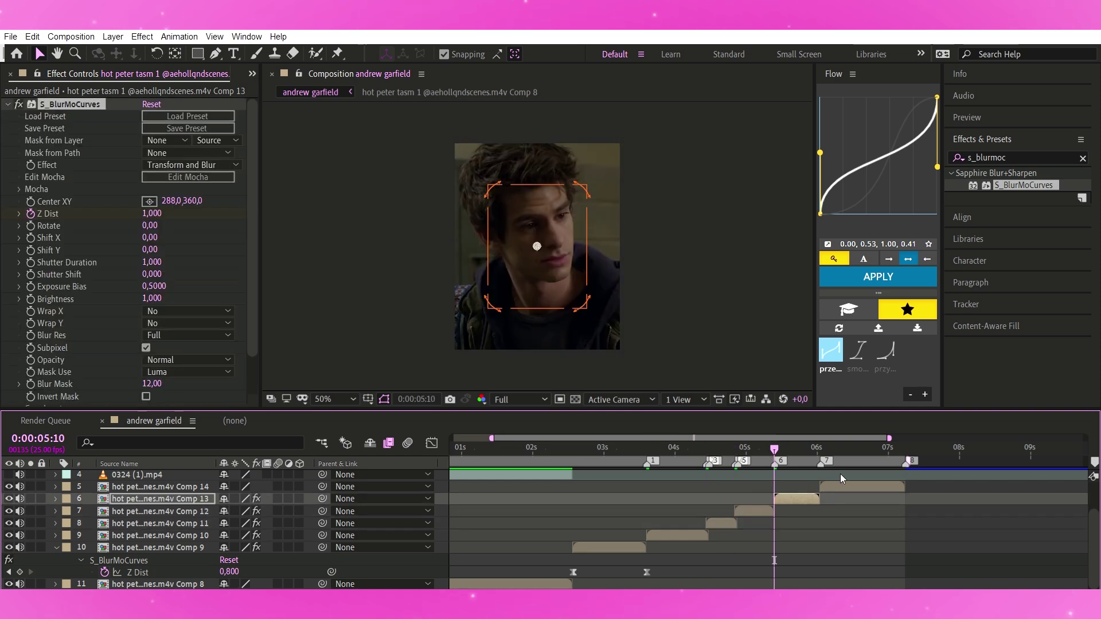
left_click(841, 476)
key("i")
key("ctrl+v")
Step: Copy the Comp 9 clip's 0.8 Z Dist keyframe and paste it at the ends of the Comp 14 and Comp 13 clips
key("o")
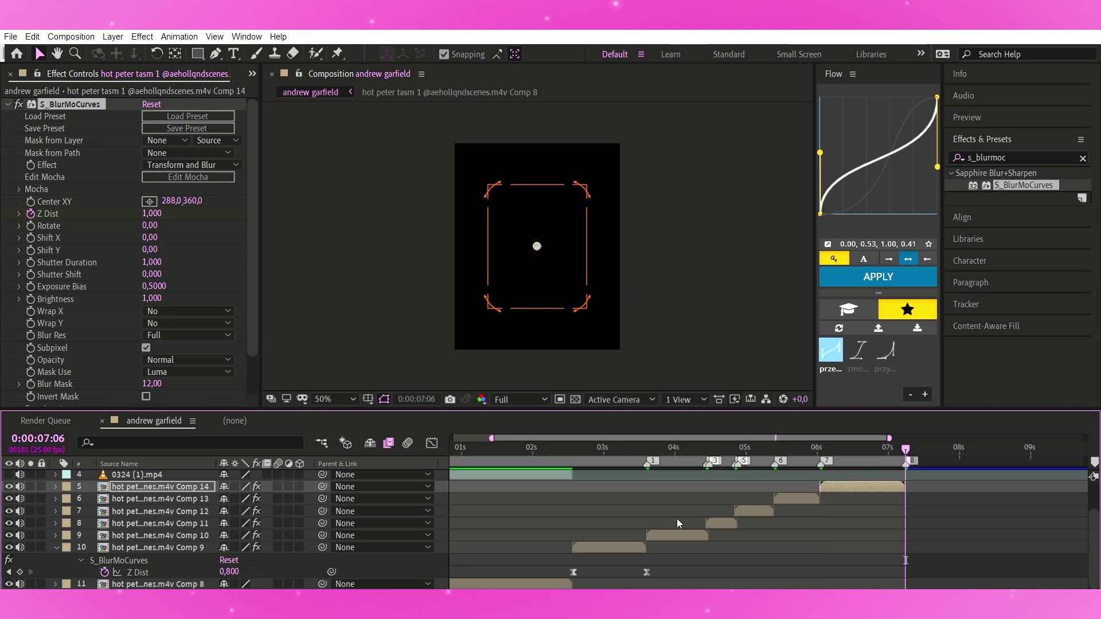
left_click(647, 565)
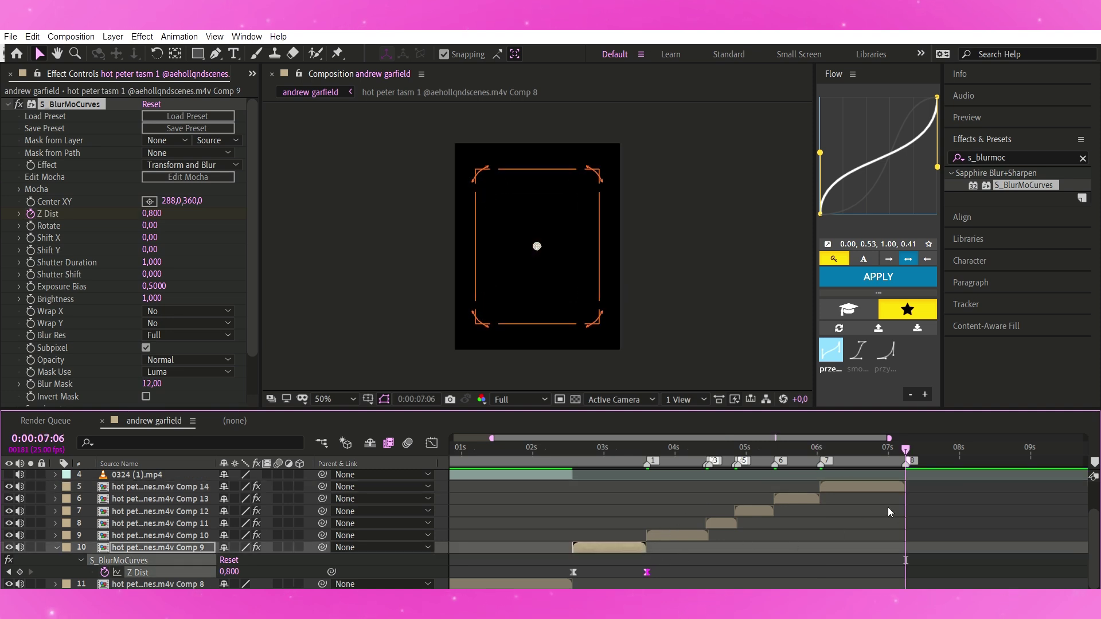
key("u")
left_click(869, 495)
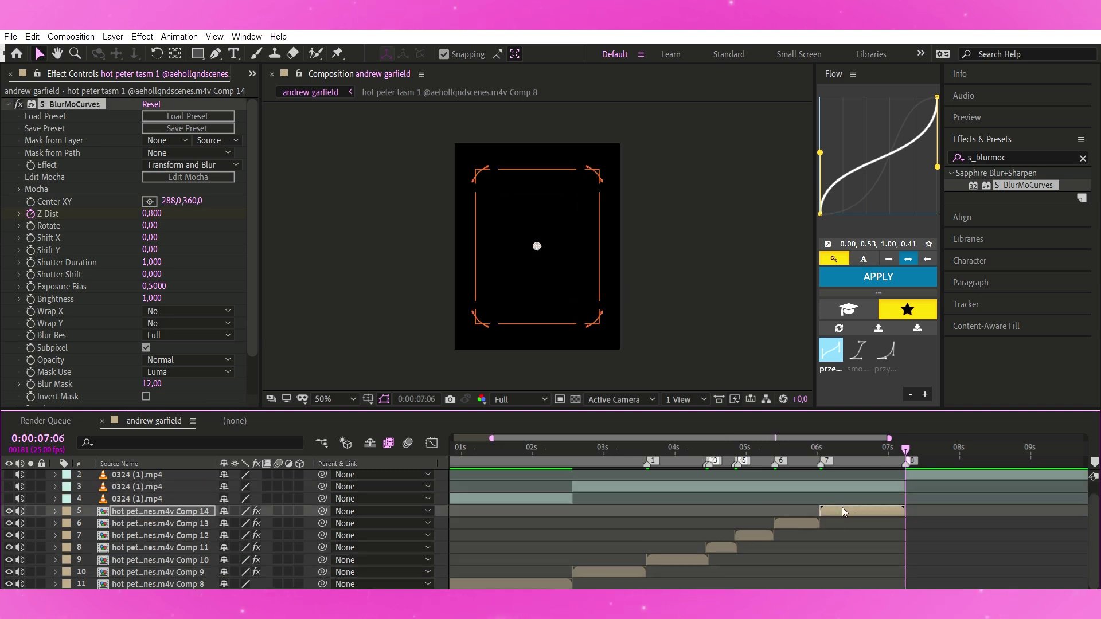
key("i")
left_click(796, 509)
Step: Paste the 0.8 Z Dist keyframe at the ends of the Comp 12, Comp 11 and Comp 10 clips
left_click(719, 535)
key("i")
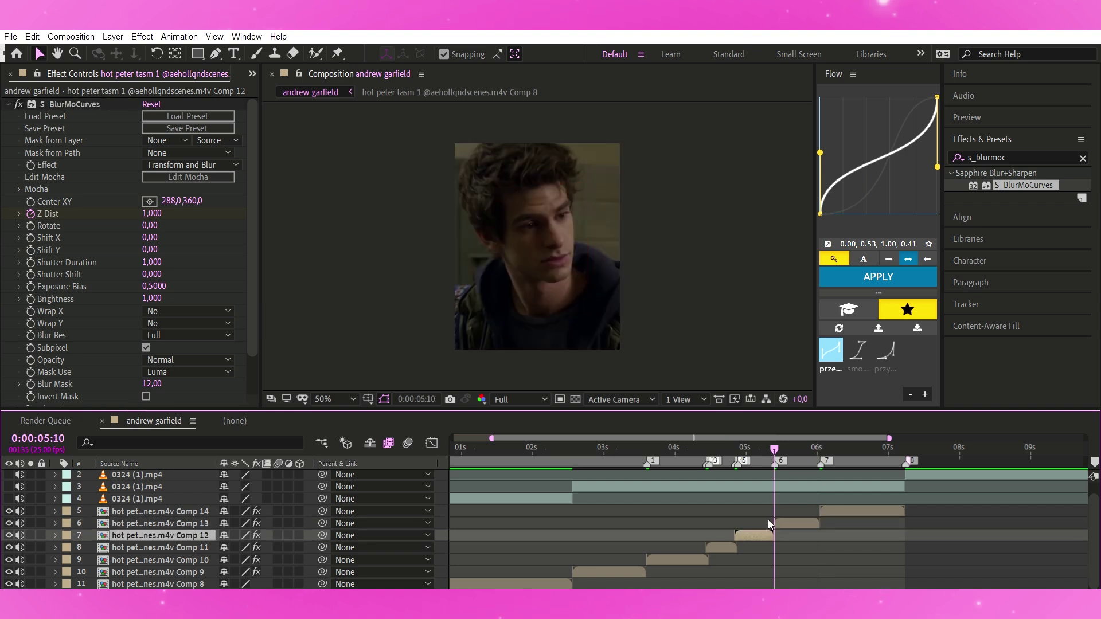
key("ctrl+v")
left_click(720, 547)
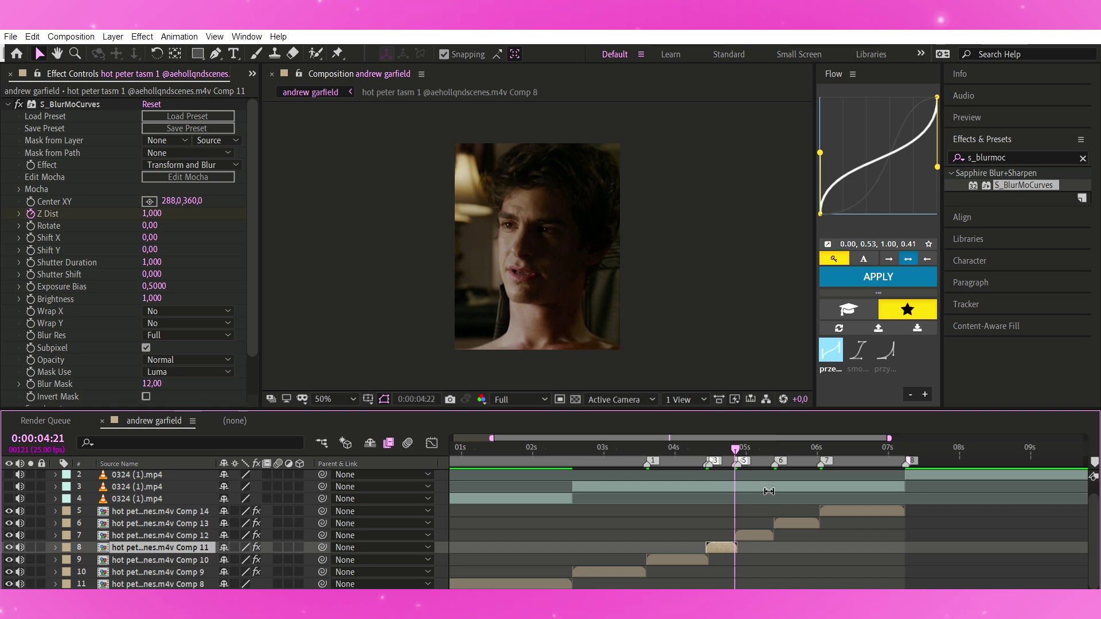
key("ctrl+v")
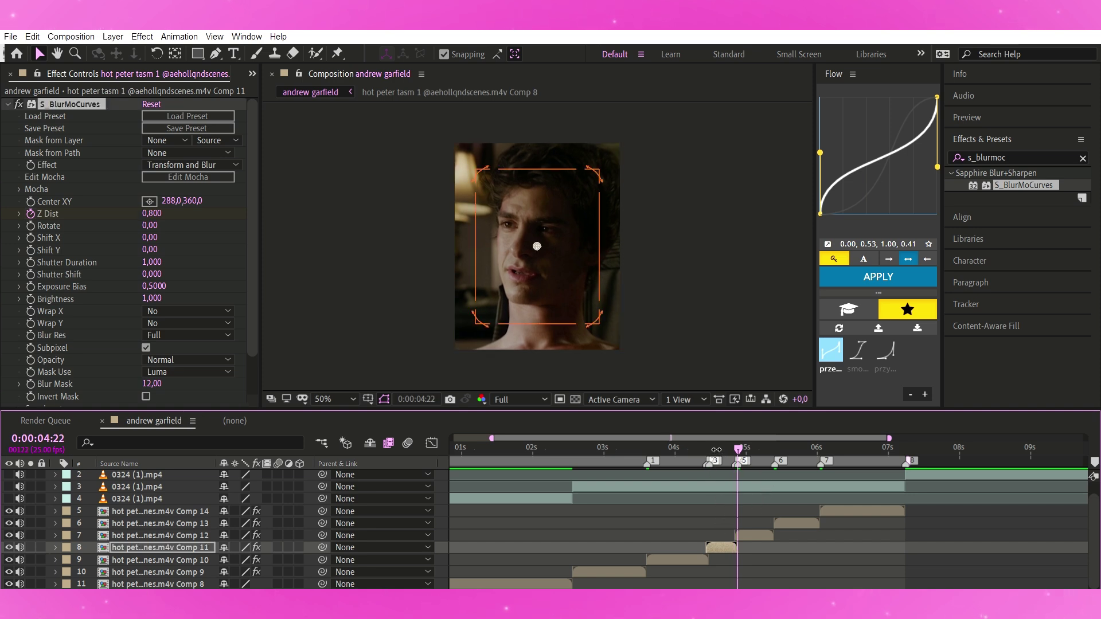
left_click(678, 560)
key("ctrl+v")
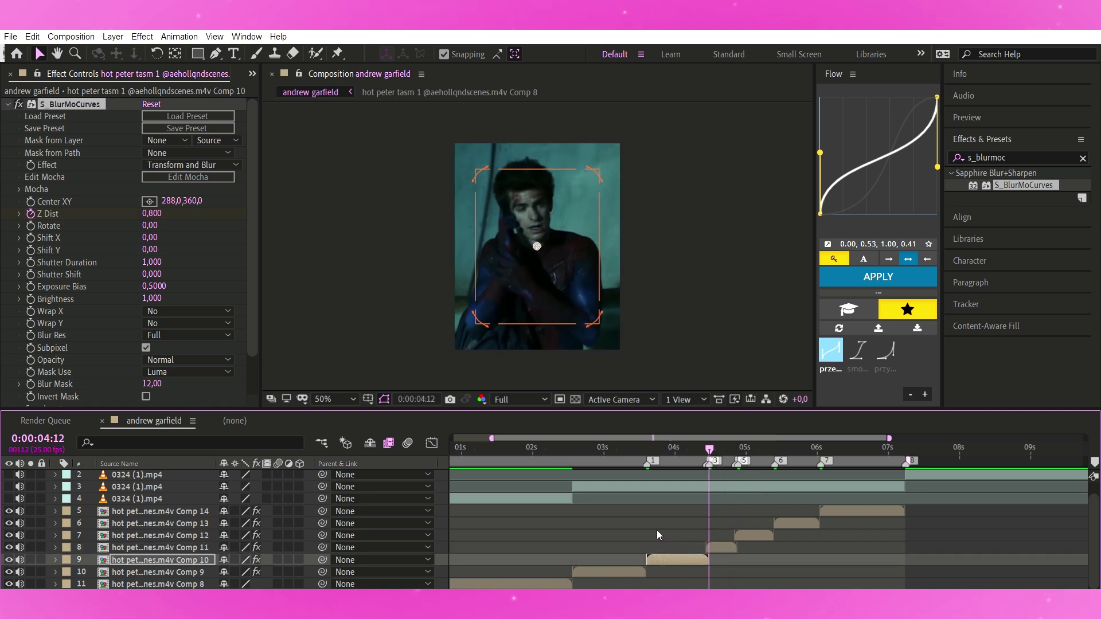
Step: Return the playhead to the Comp 8 clip to review the zoom blur on the clips that follow
key("i")
key("ctrl+Down")
left_click(512, 447)
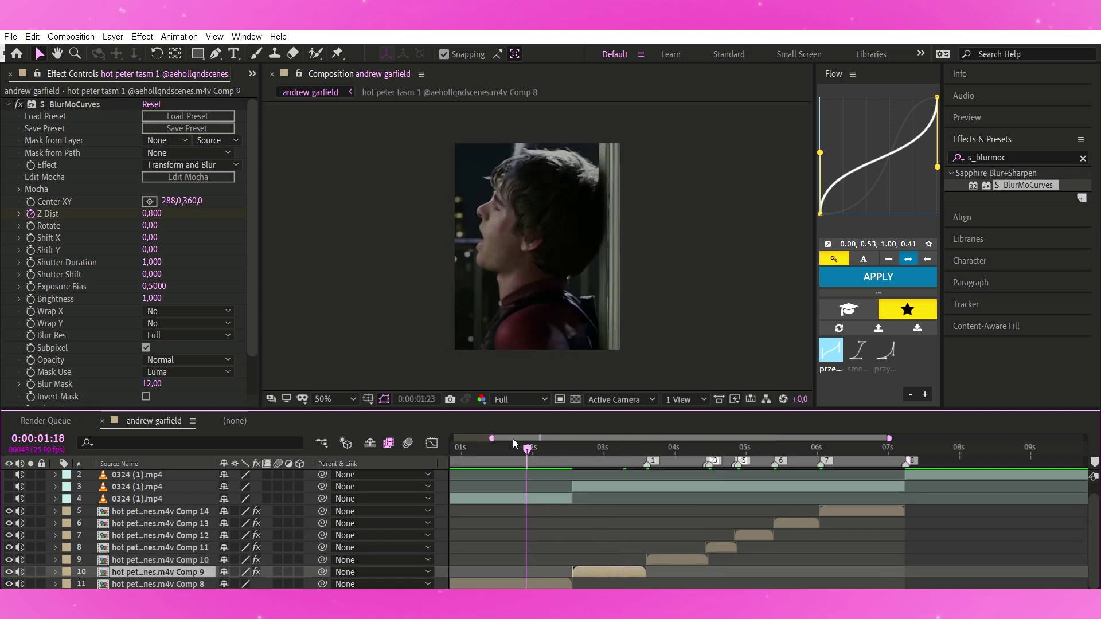